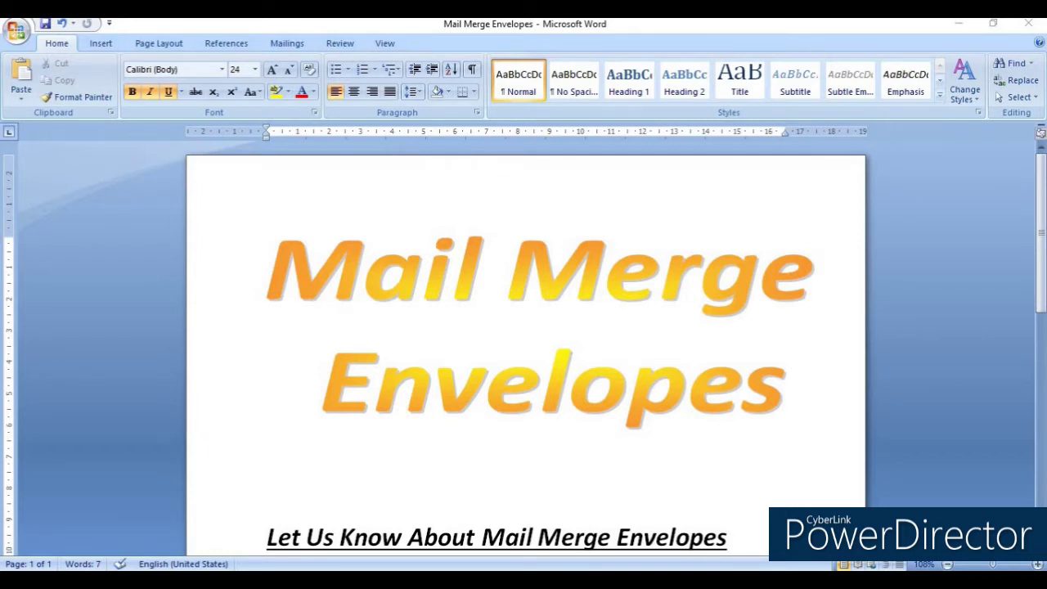
- Scroll down and place the insertion point below the title to clear the title page
scroll(524, 347, "down", 1)
left_click(267, 372)
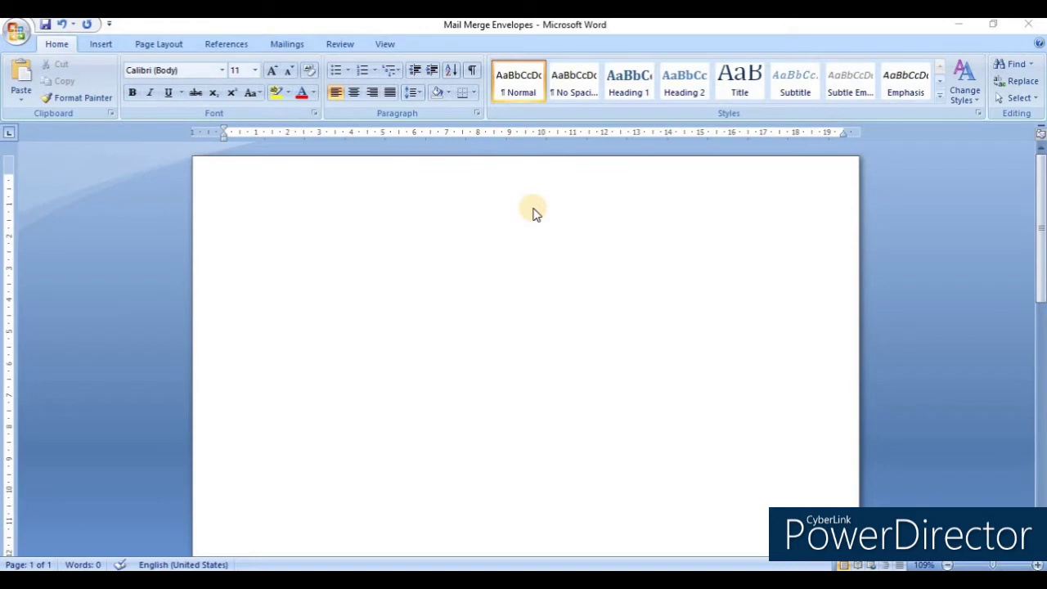
- Start an Envelopes mail merge and pick the Size 10 (4 1/8 x 9 1/2 in) envelope
left_click(297, 46)
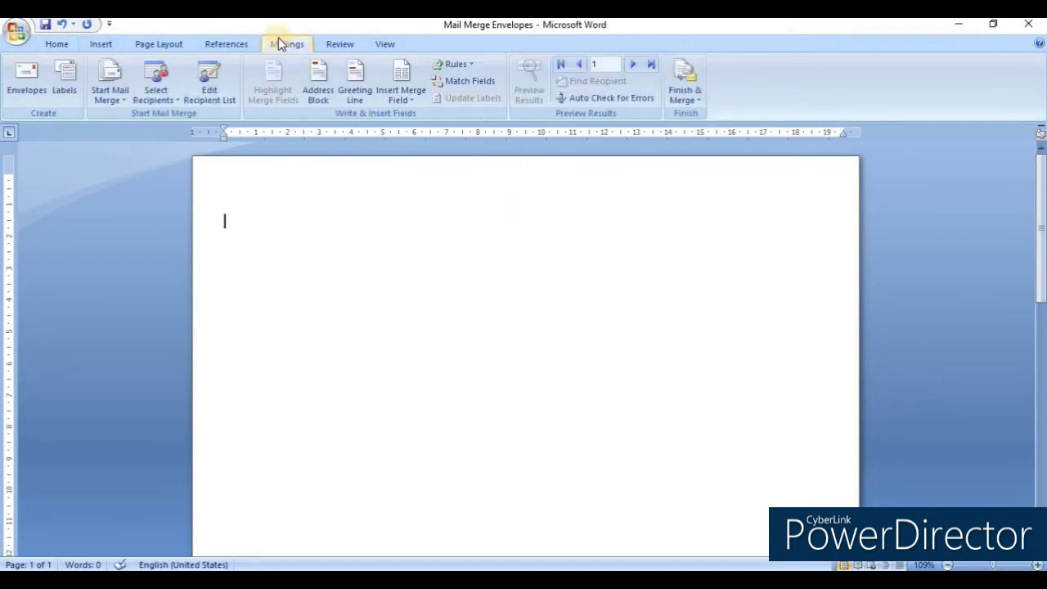
left_click(122, 99)
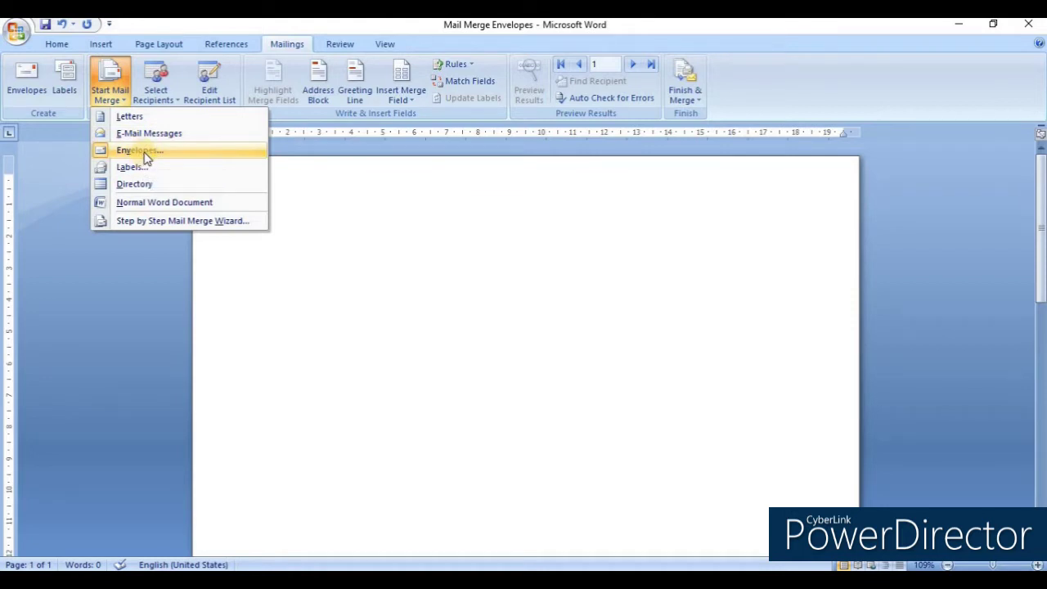
left_click(142, 153)
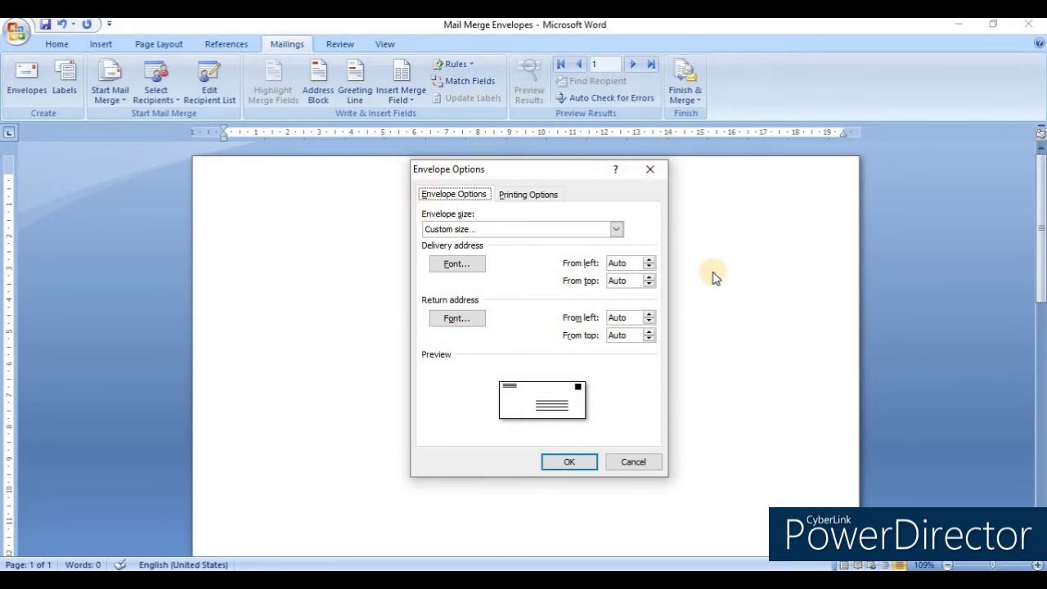
left_click(485, 230)
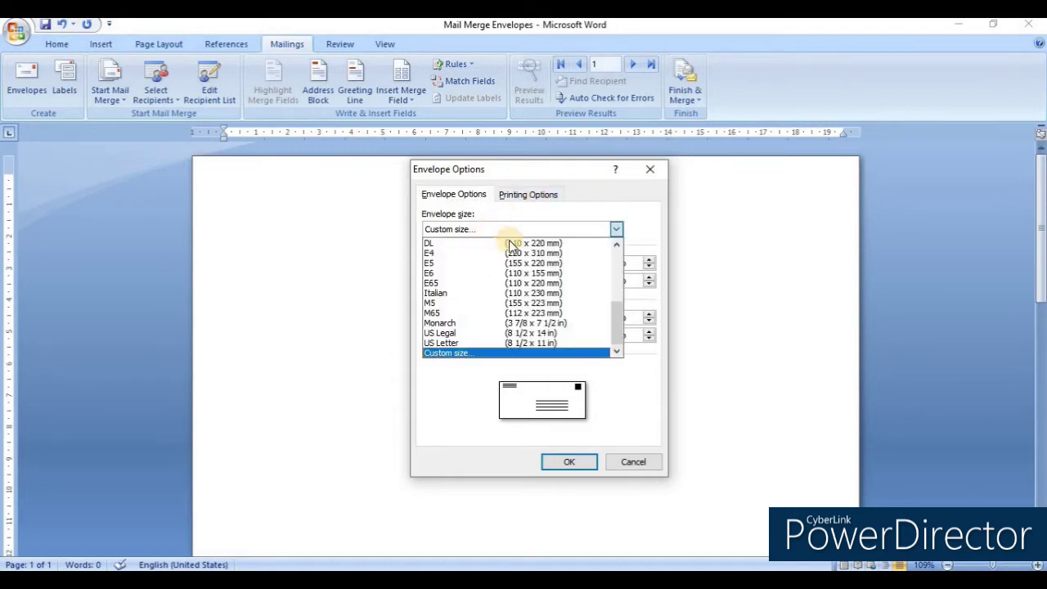
left_click_drag(618, 326, 611, 246)
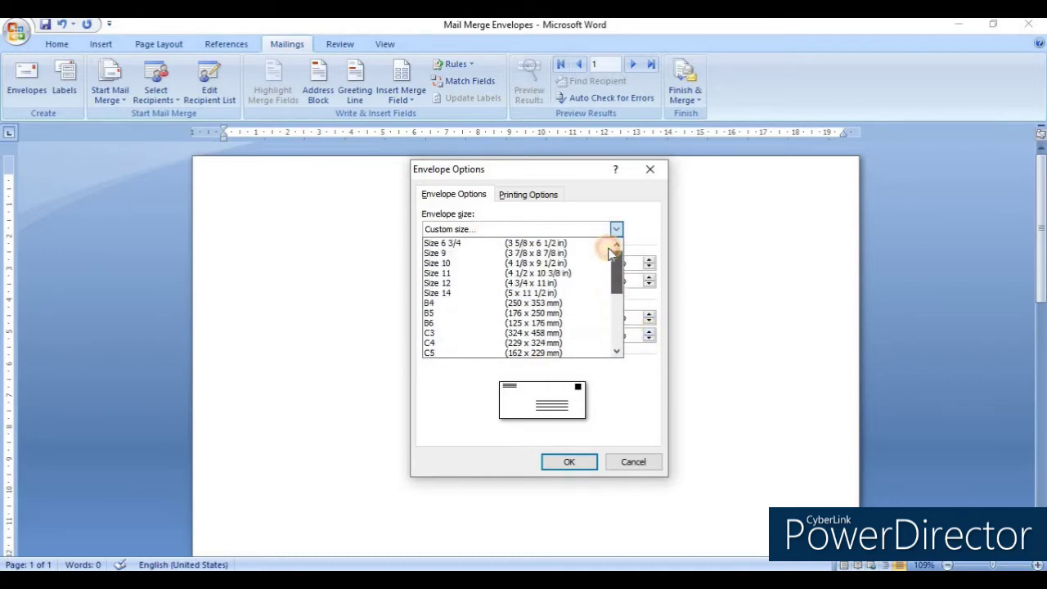
left_click(462, 263)
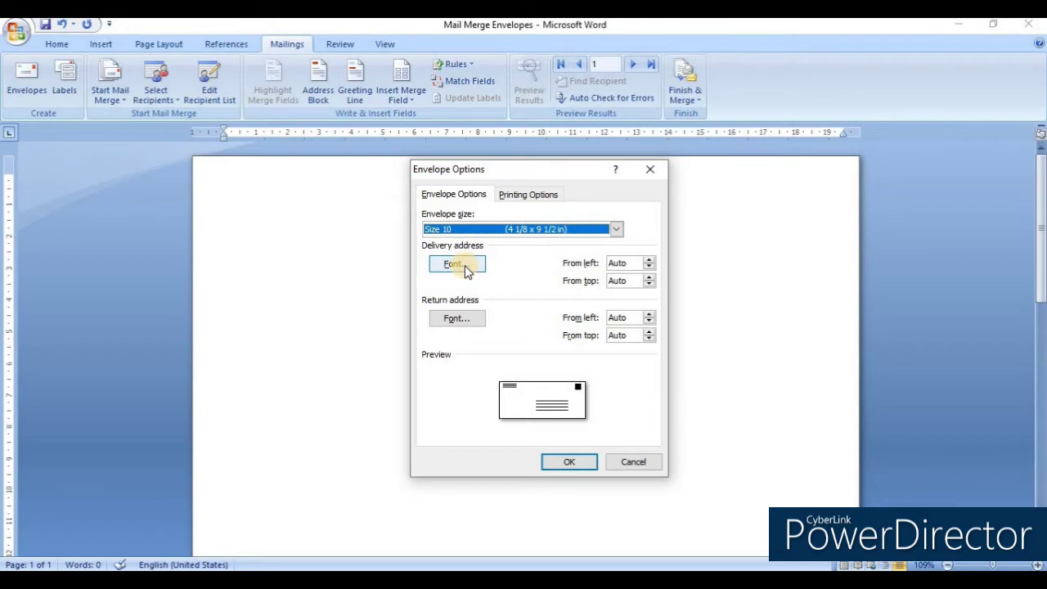
- Set the delivery address font colour to black with underline style (none)
left_click(465, 267)
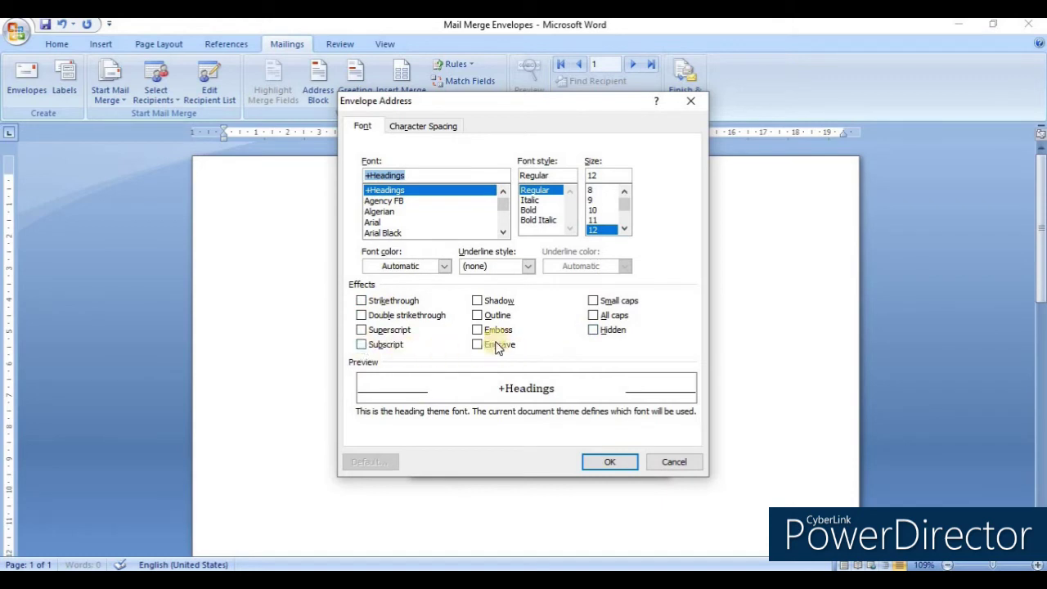
left_click(444, 266)
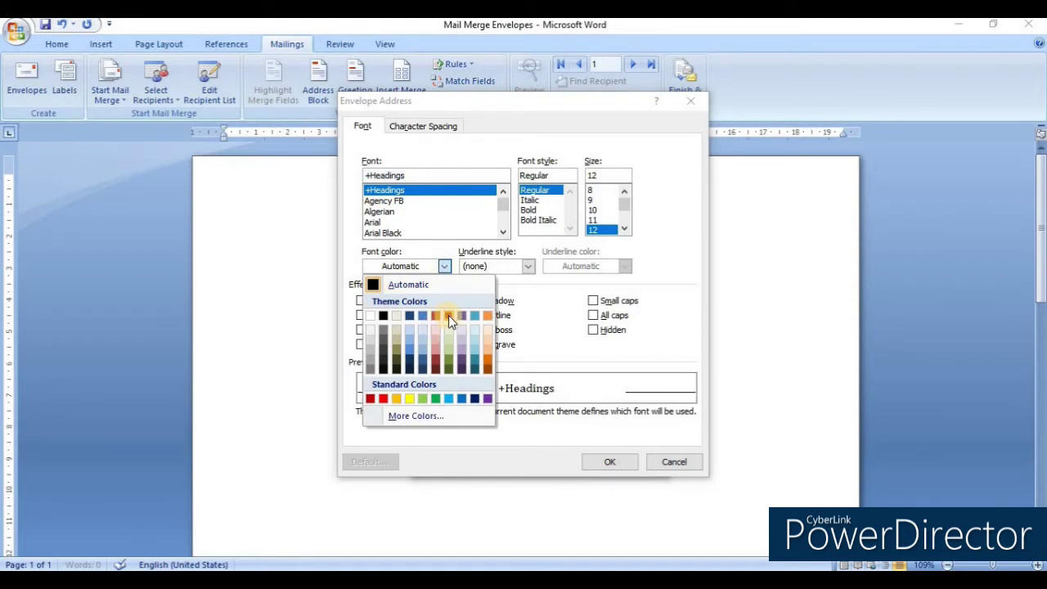
left_click(448, 315)
left_click(444, 267)
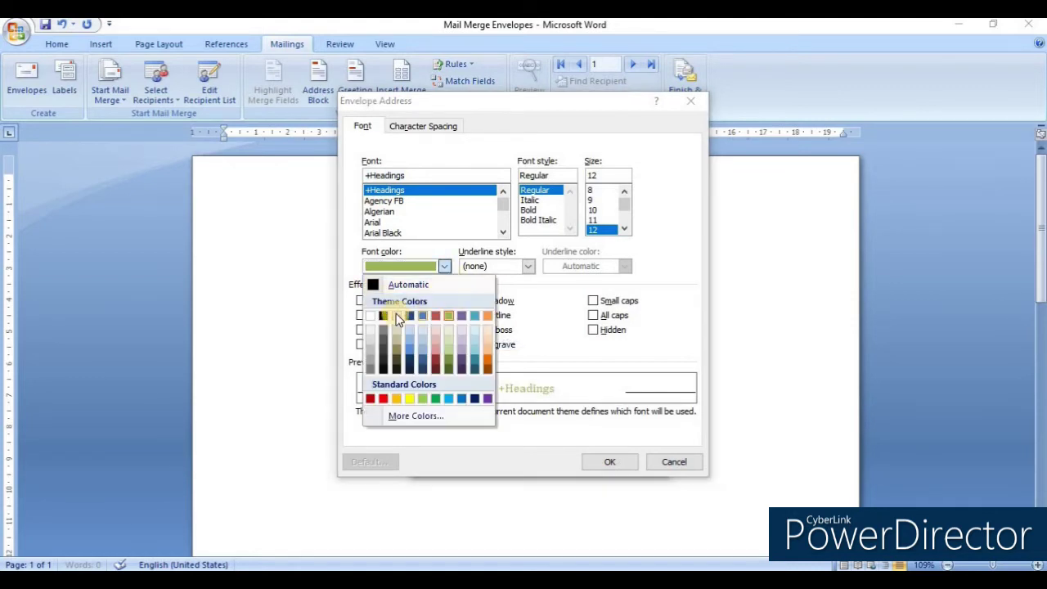
left_click(383, 313)
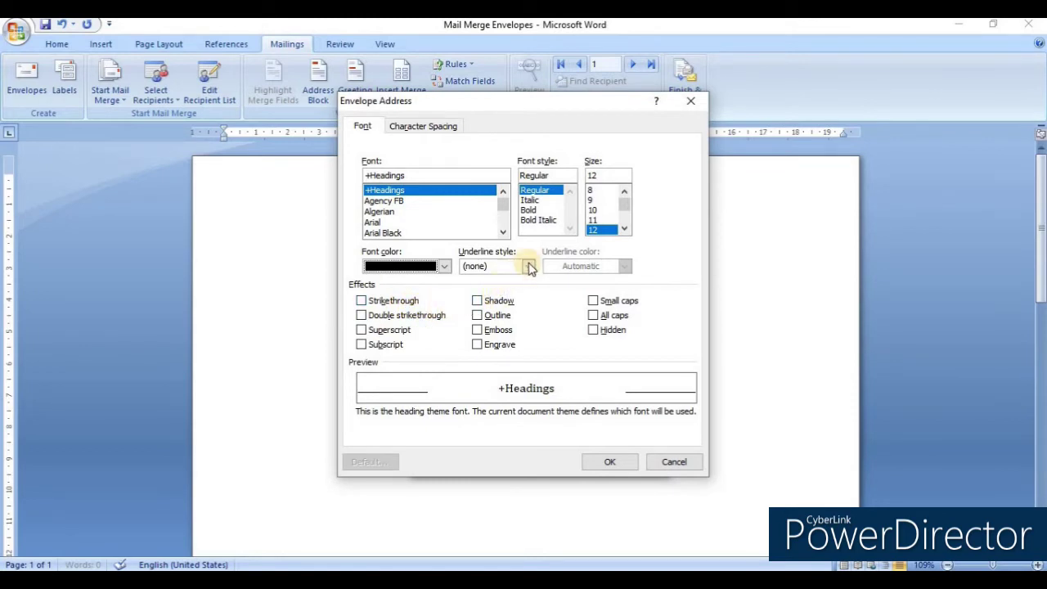
left_click(530, 267)
left_click(501, 319)
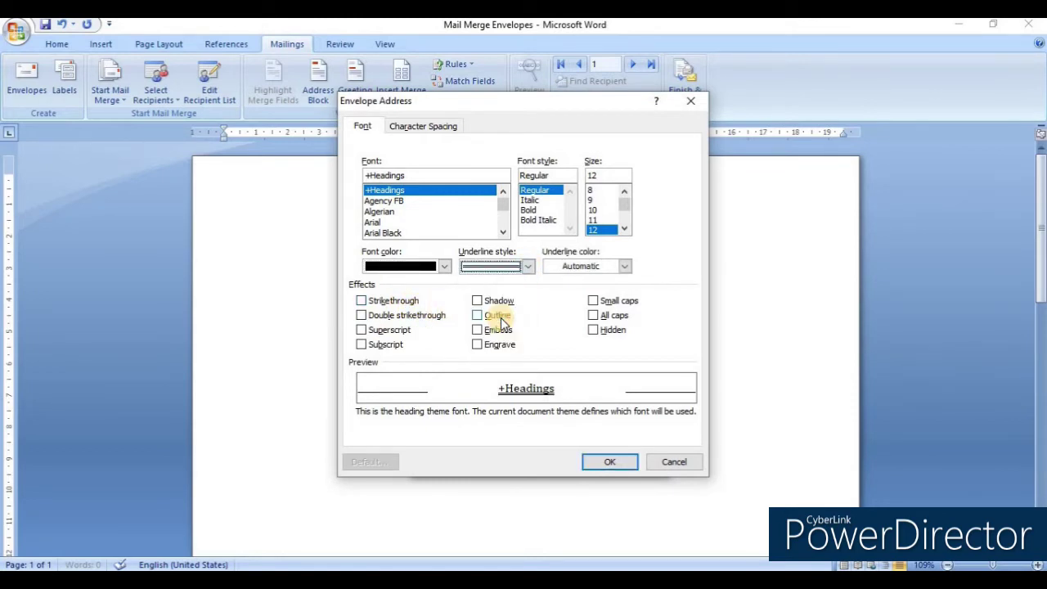
left_click(529, 268)
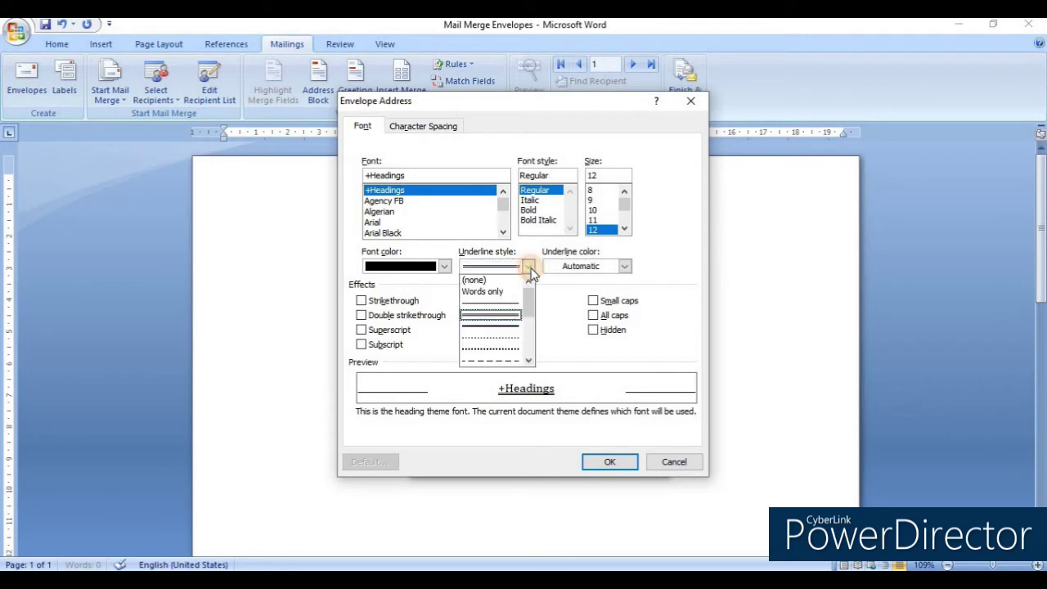
left_click(499, 280)
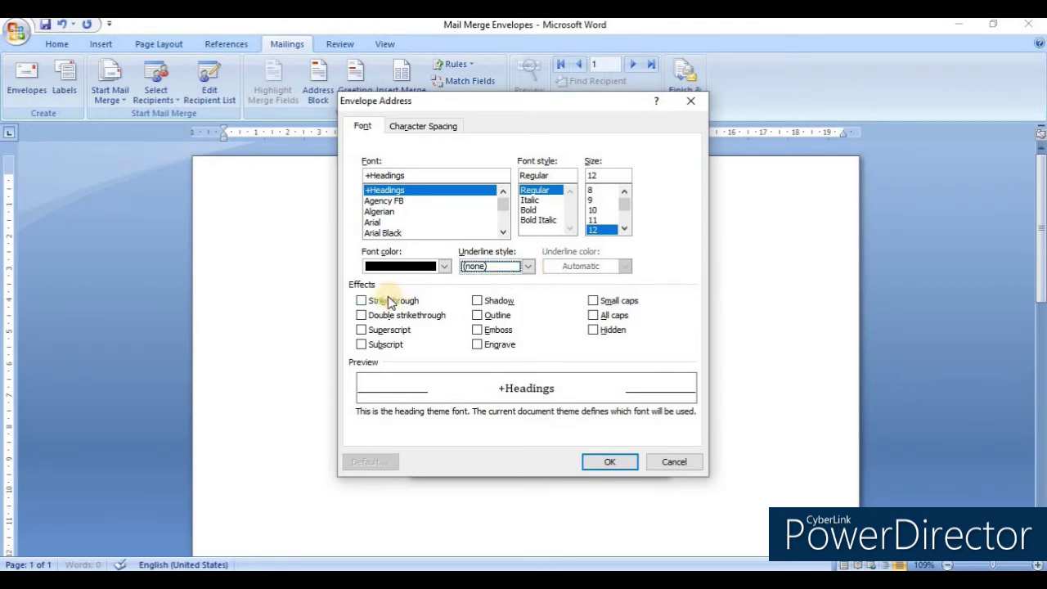
left_click(609, 463)
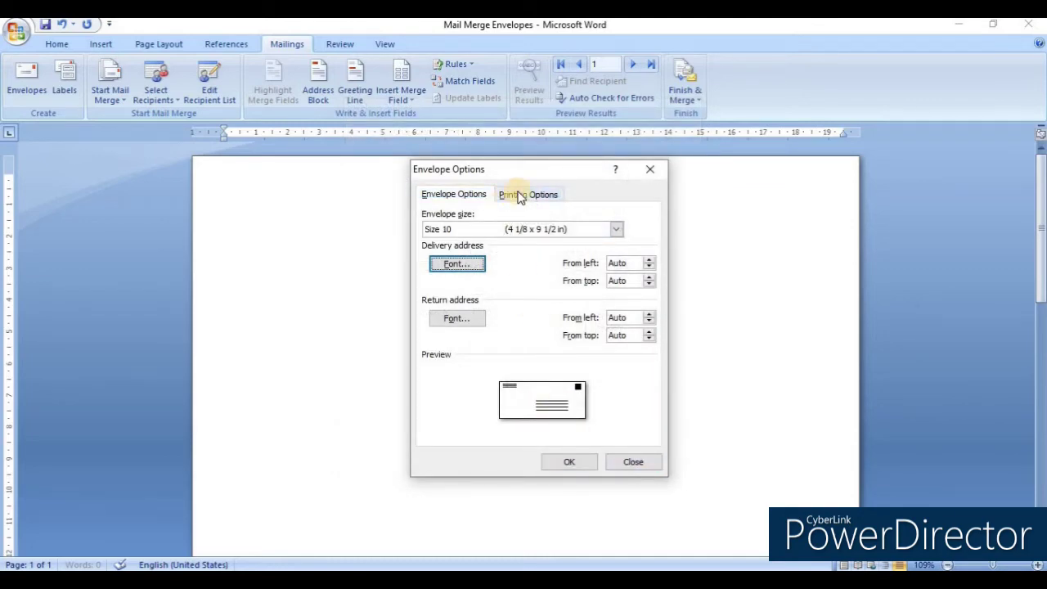
- Set the delivery address character scale to 150%
left_click(458, 270)
left_click(429, 127)
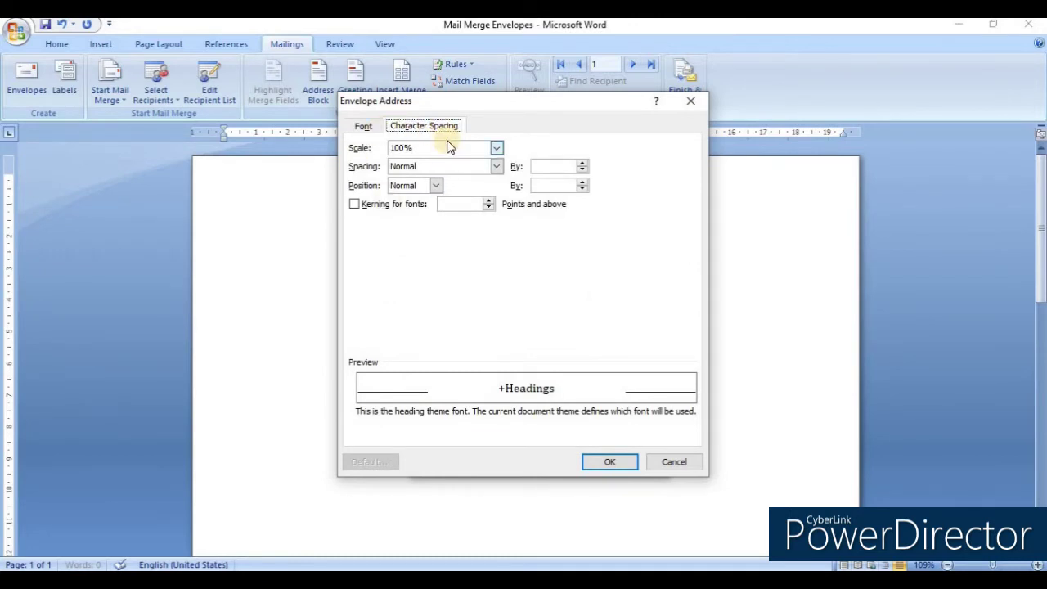
left_click(496, 148)
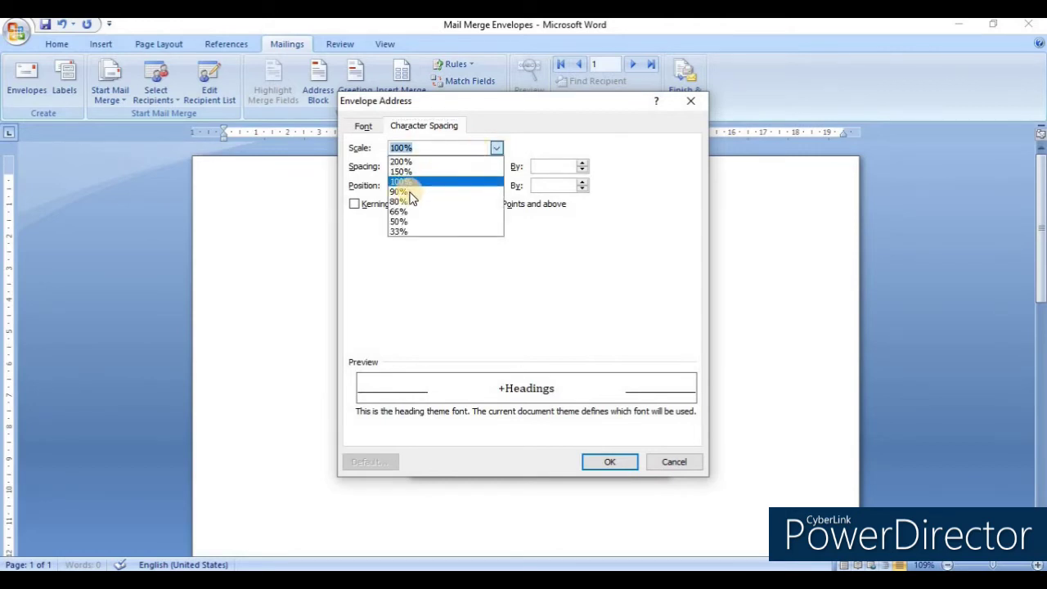
left_click(409, 192)
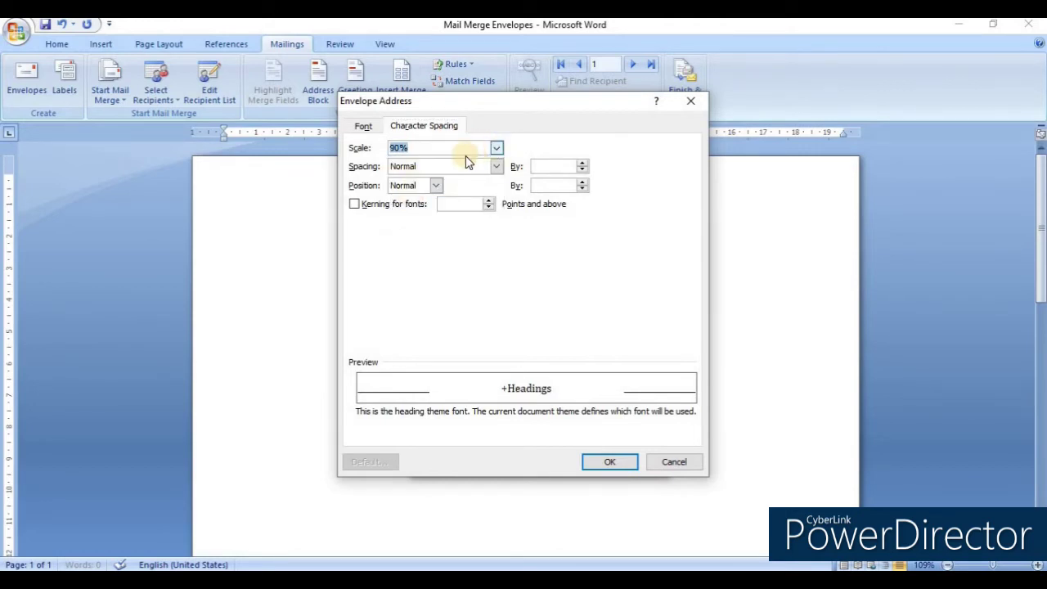
left_click(497, 148)
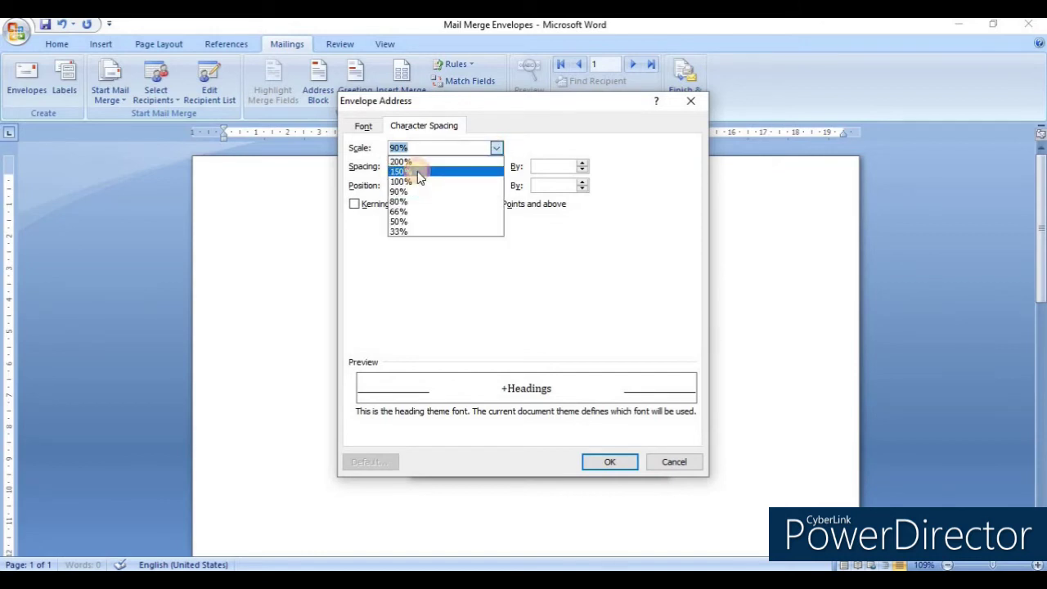
left_click(418, 171)
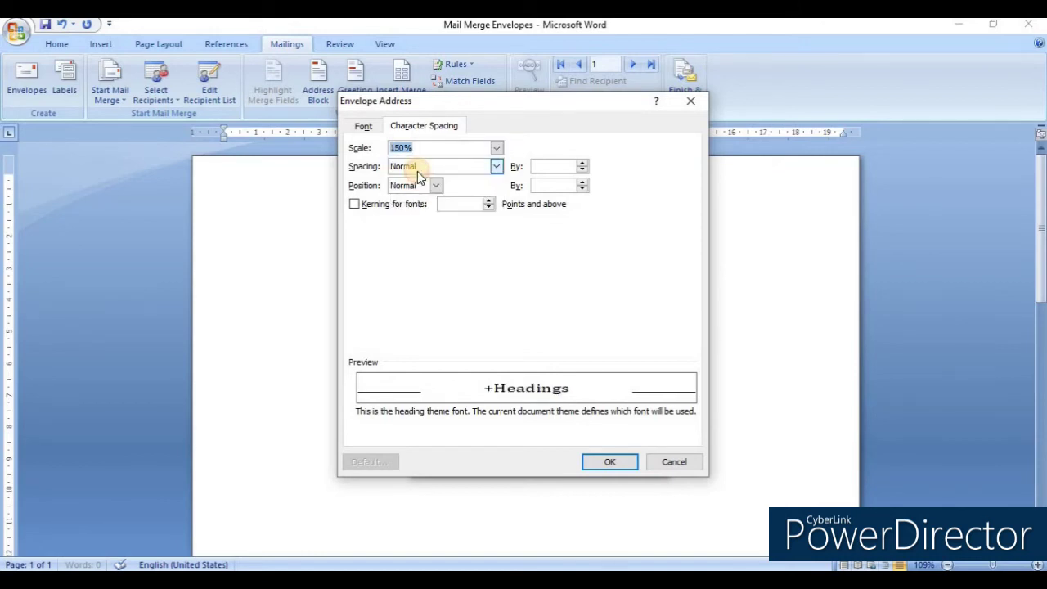
- Keep letter spacing and position at Normal and confirm the delivery address font
left_click(496, 166)
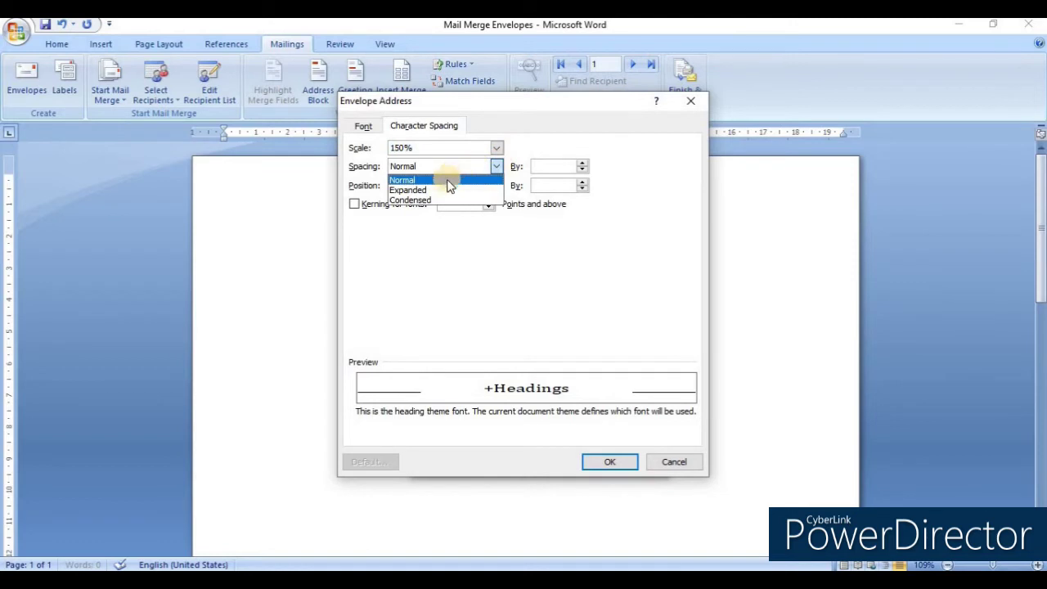
left_click(446, 191)
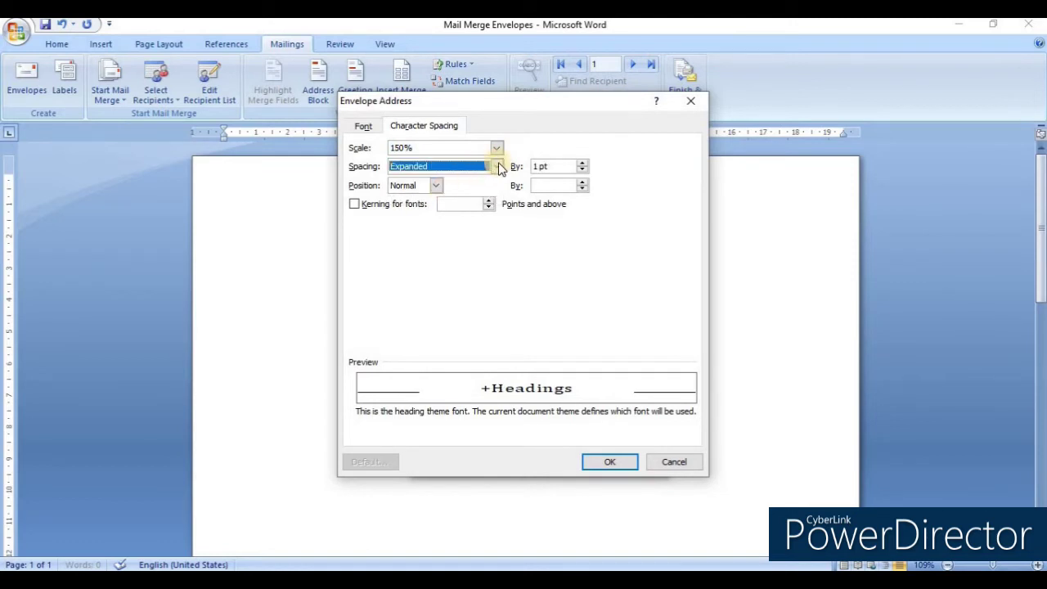
left_click(496, 166)
left_click(446, 180)
left_click(436, 186)
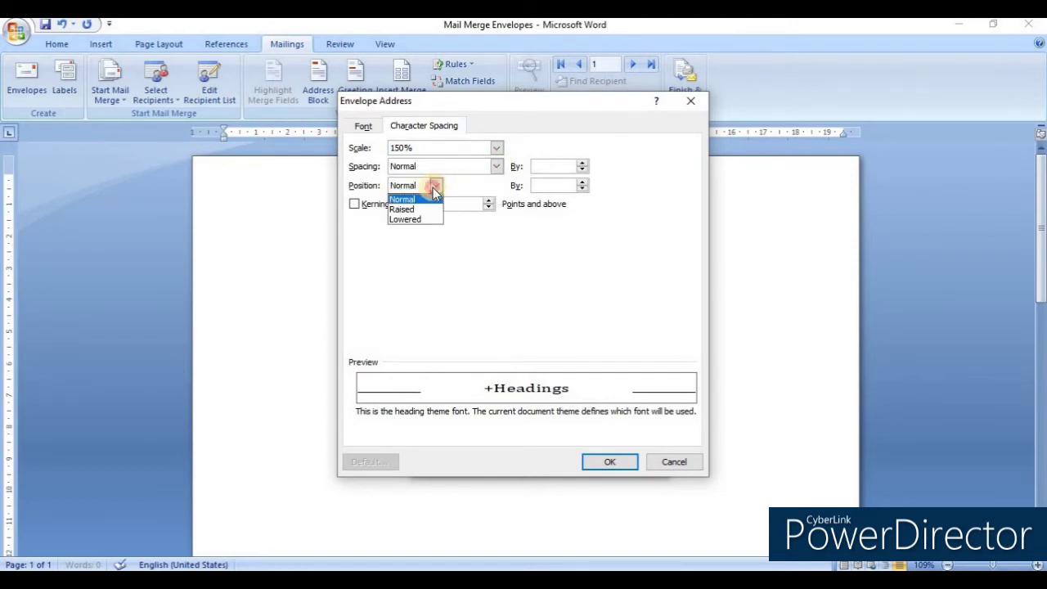
left_click(427, 193)
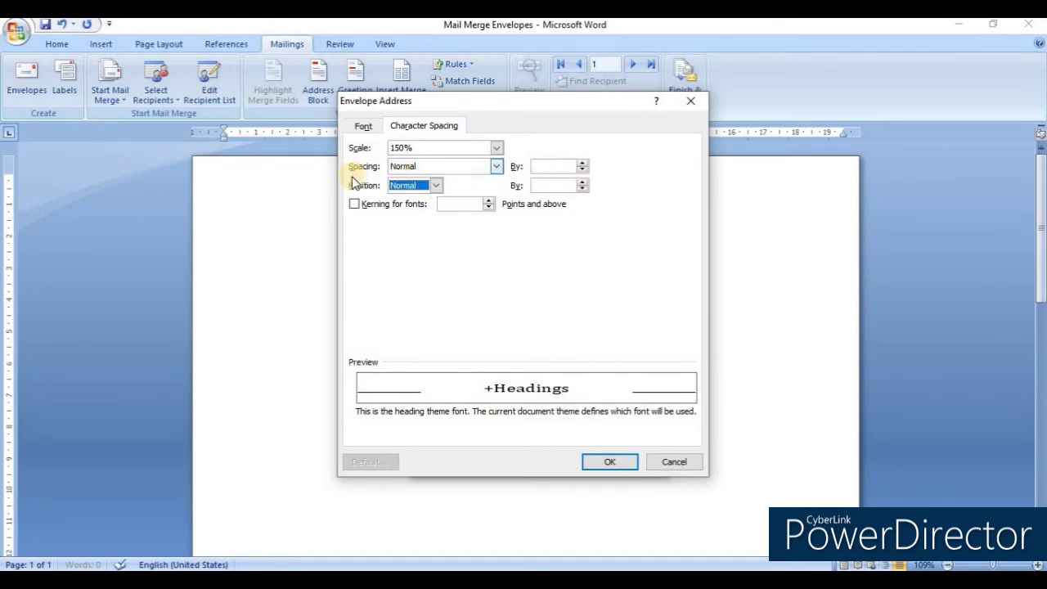
left_click(497, 164)
left_click(447, 180)
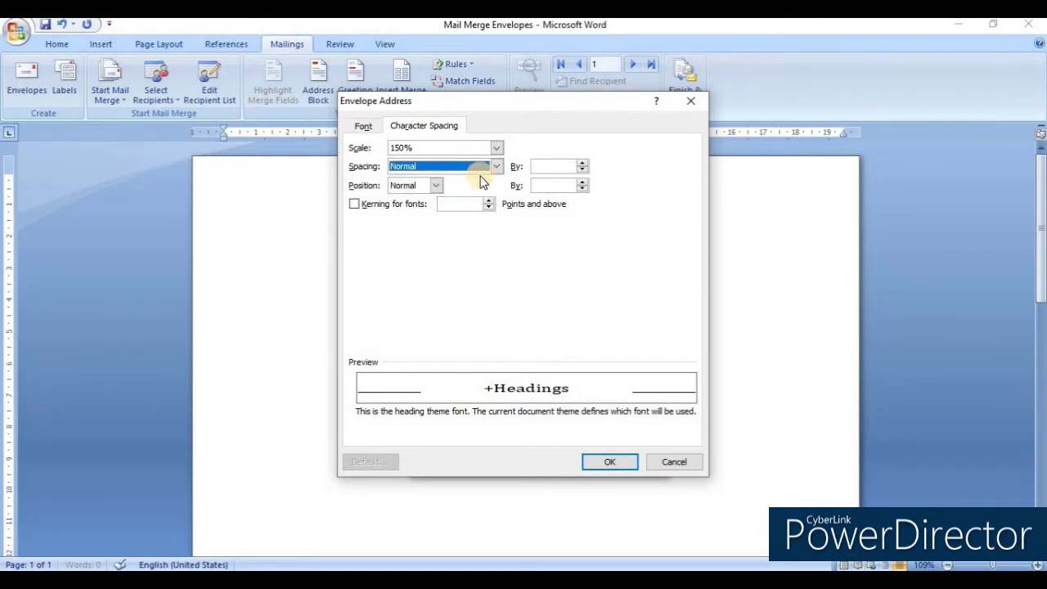
left_click(426, 183)
left_click(419, 199)
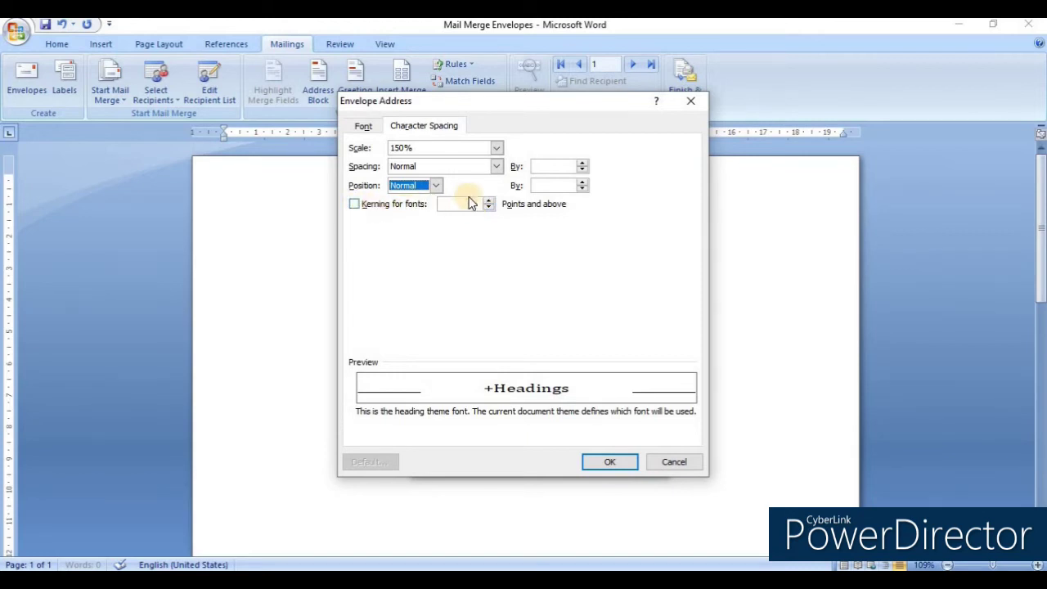
left_click(612, 463)
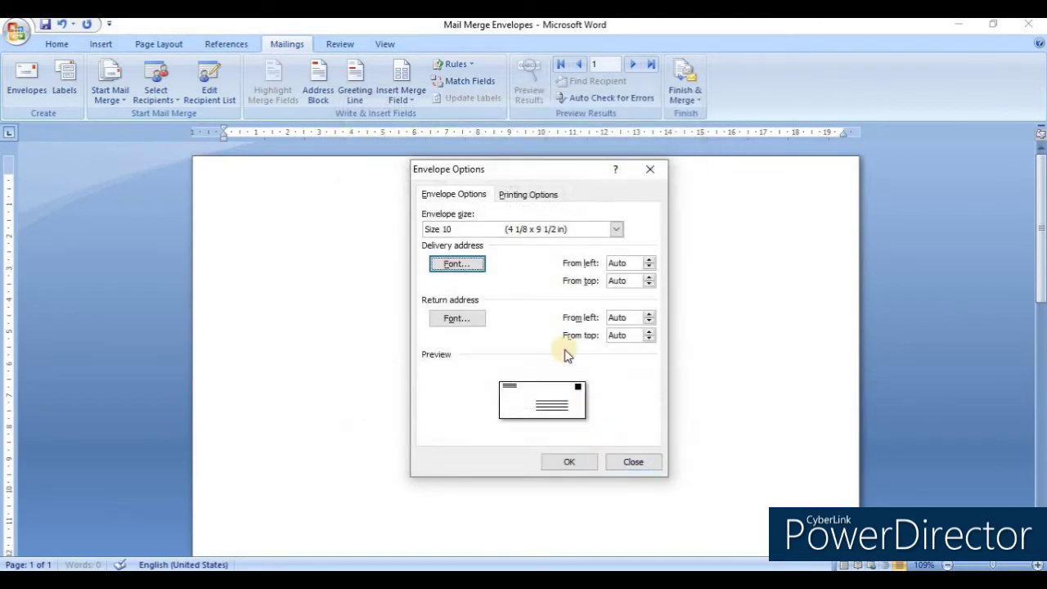
- Try the envelope feed methods and settle on feeding face up
left_click(528, 196)
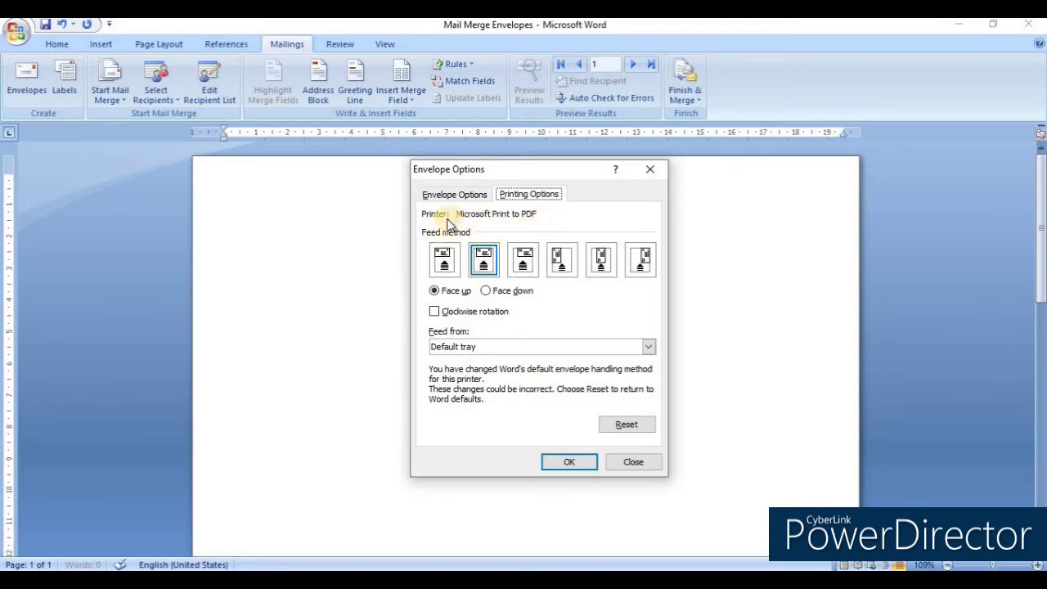
left_click(452, 266)
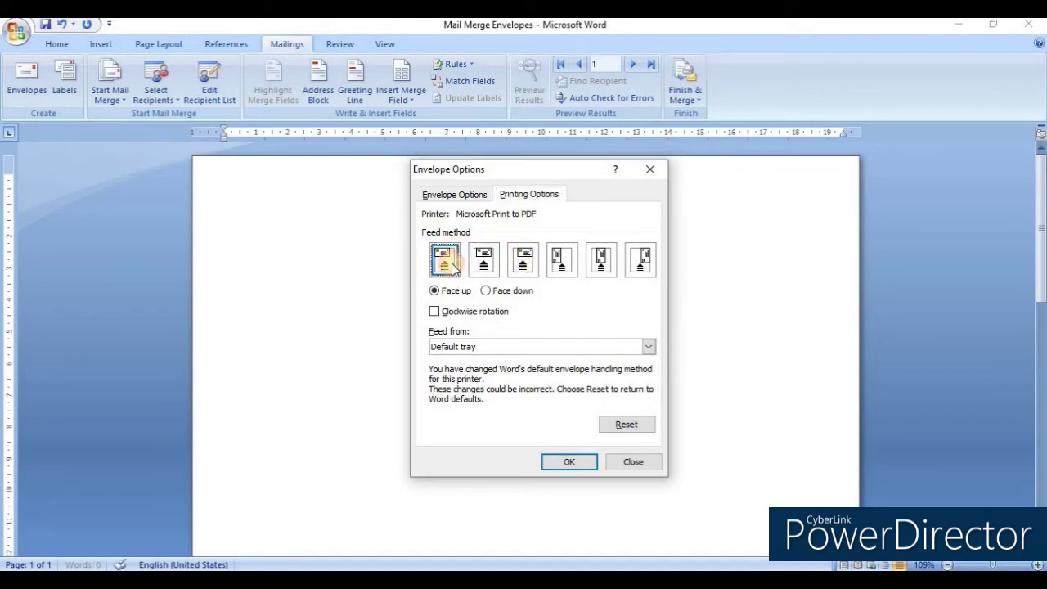
left_click(635, 263)
left_click(603, 263)
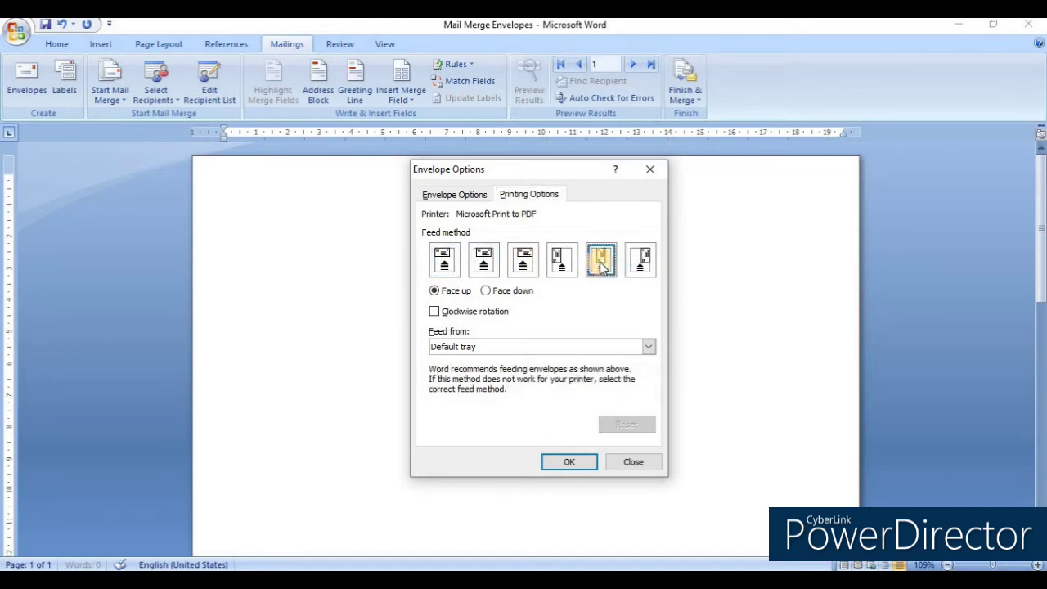
left_click(528, 262)
left_click(570, 262)
left_click(524, 261)
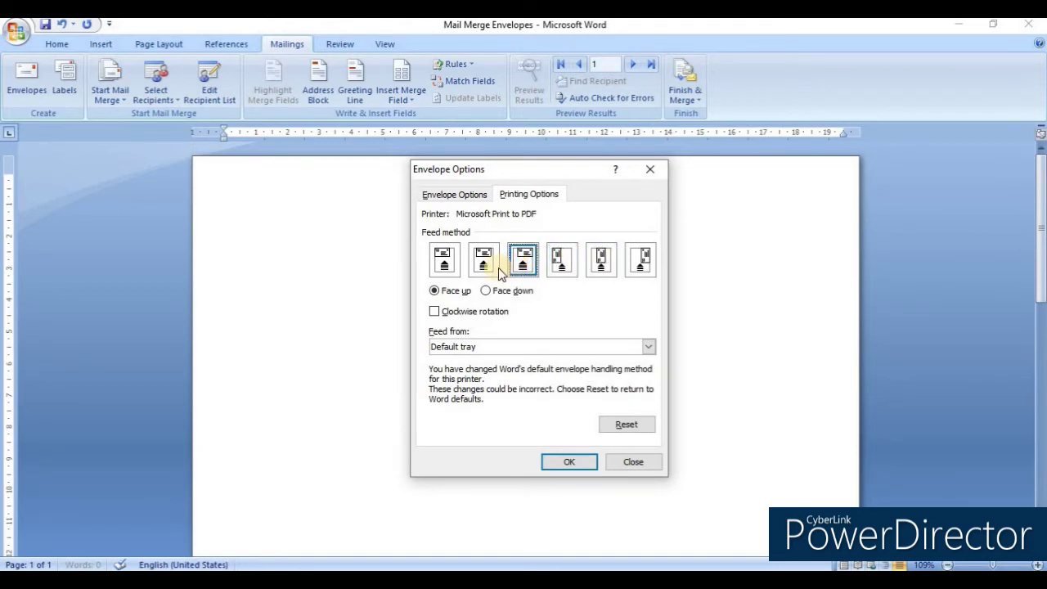
left_click(444, 297)
left_click(497, 292)
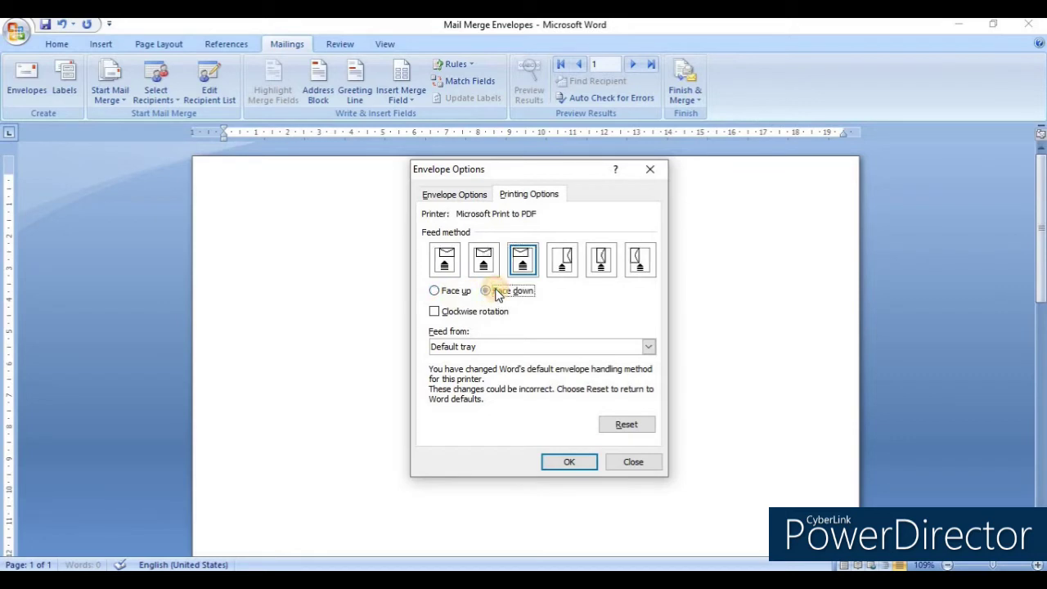
left_click(448, 296)
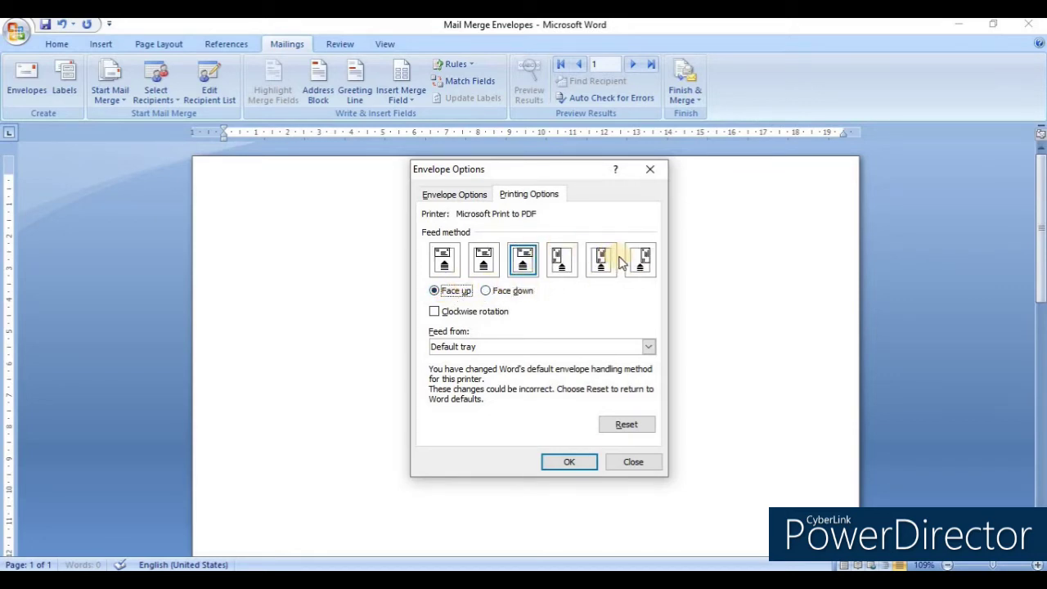
left_click(496, 292)
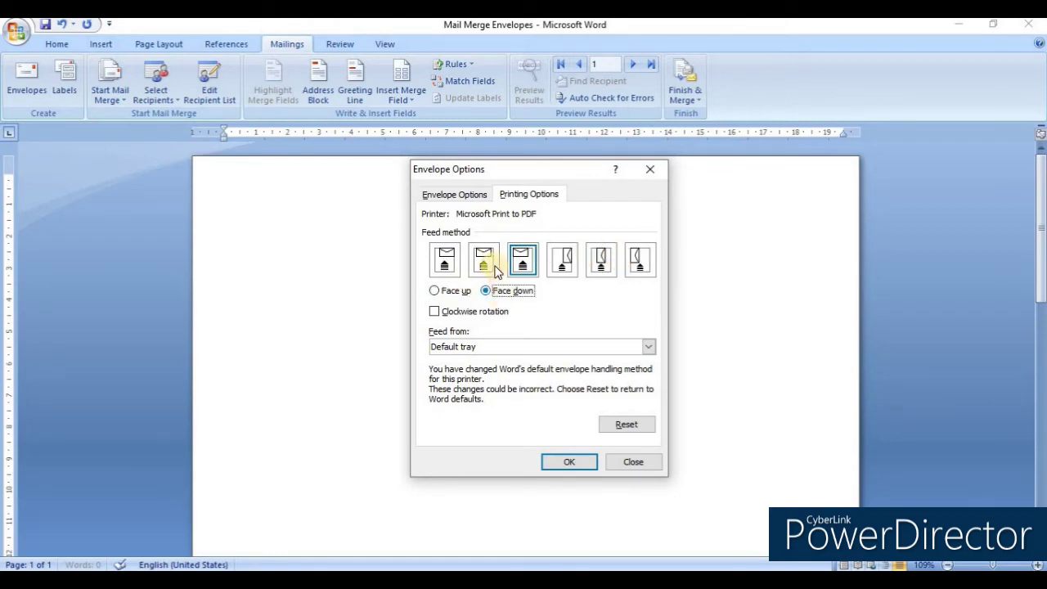
left_click(447, 295)
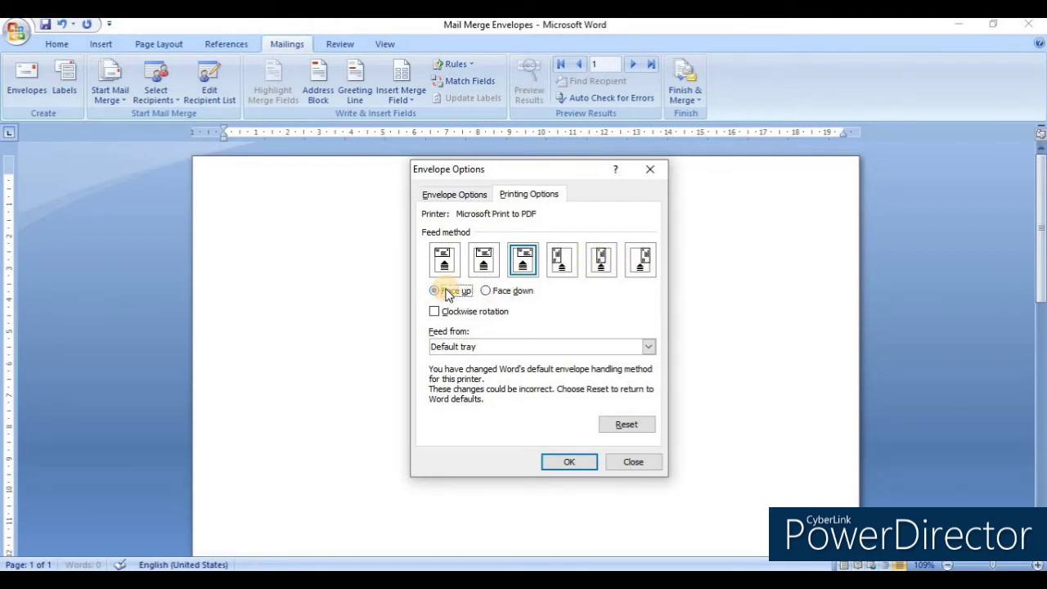
- Turn on clockwise rotation and keep feeding from the Default tray
left_click(479, 313)
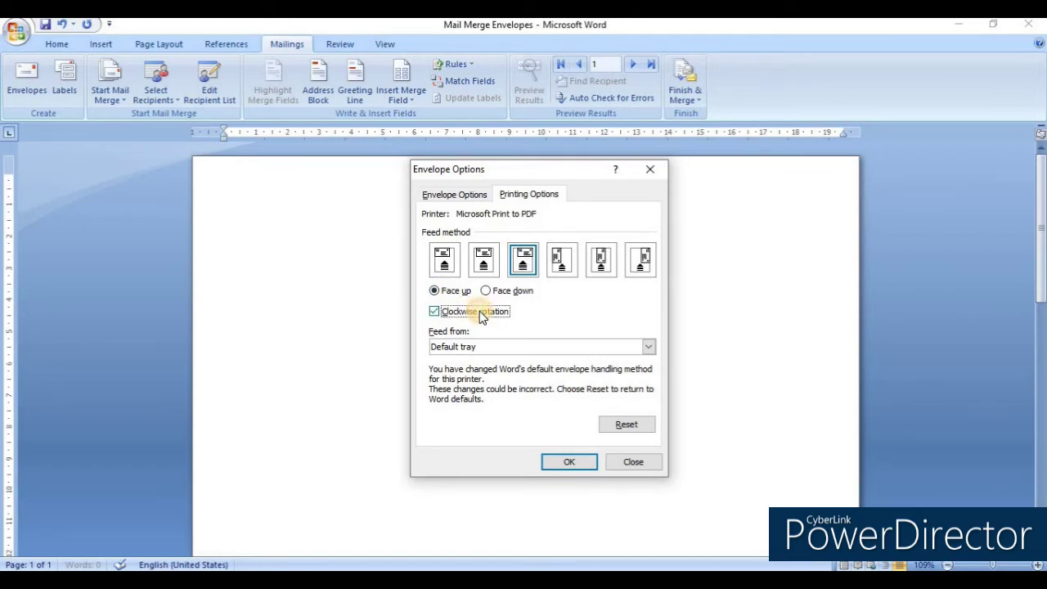
left_click(479, 310)
left_click(479, 311)
left_click(479, 311)
left_click(479, 311)
left_click(492, 345)
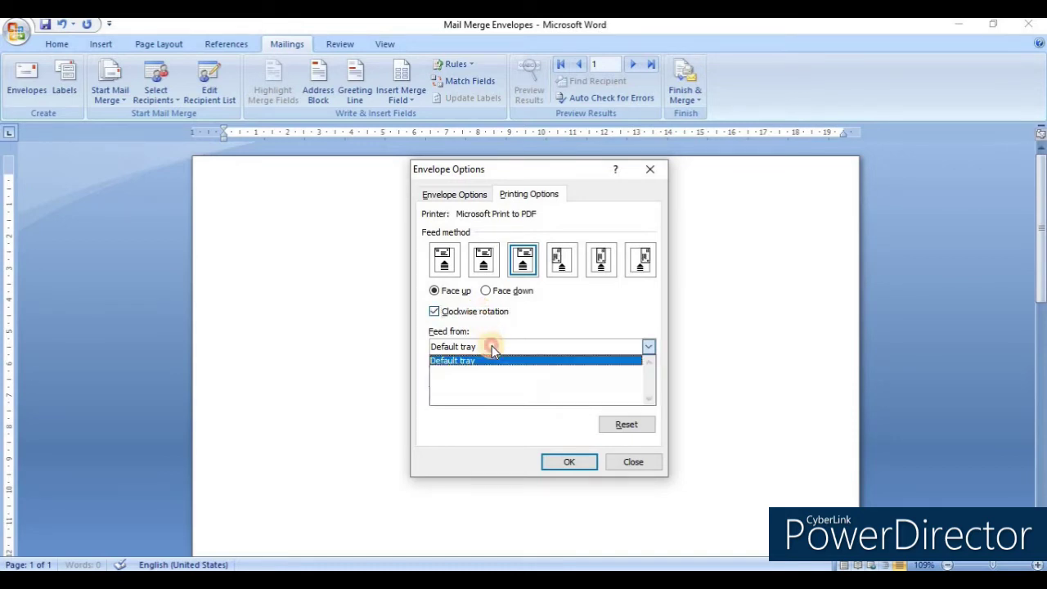
left_click(491, 346)
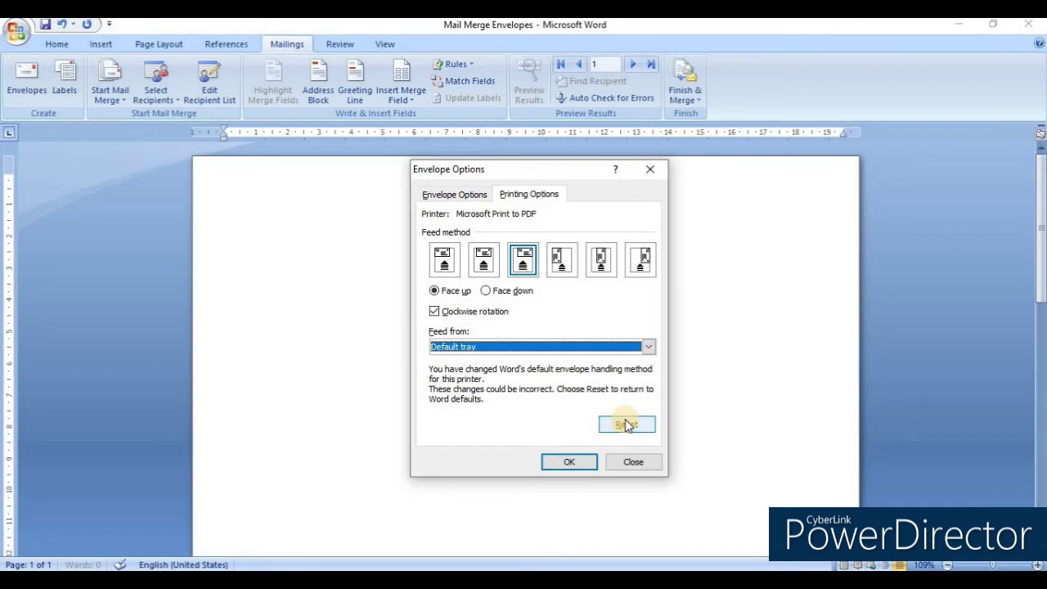
- Nudge the delivery address From left offset up and back down to Auto
left_click(454, 197)
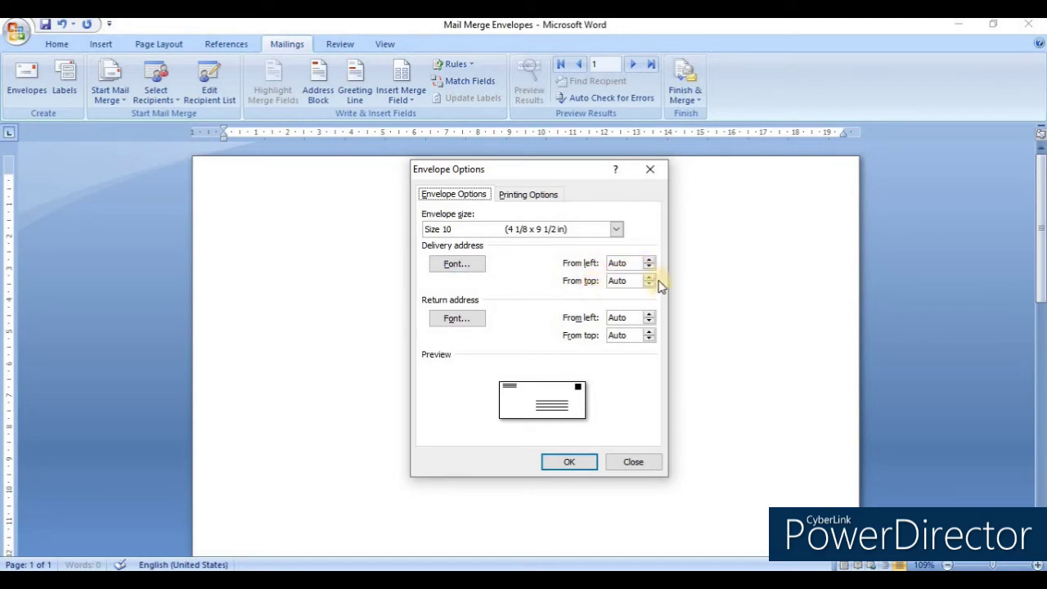
left_click(650, 259)
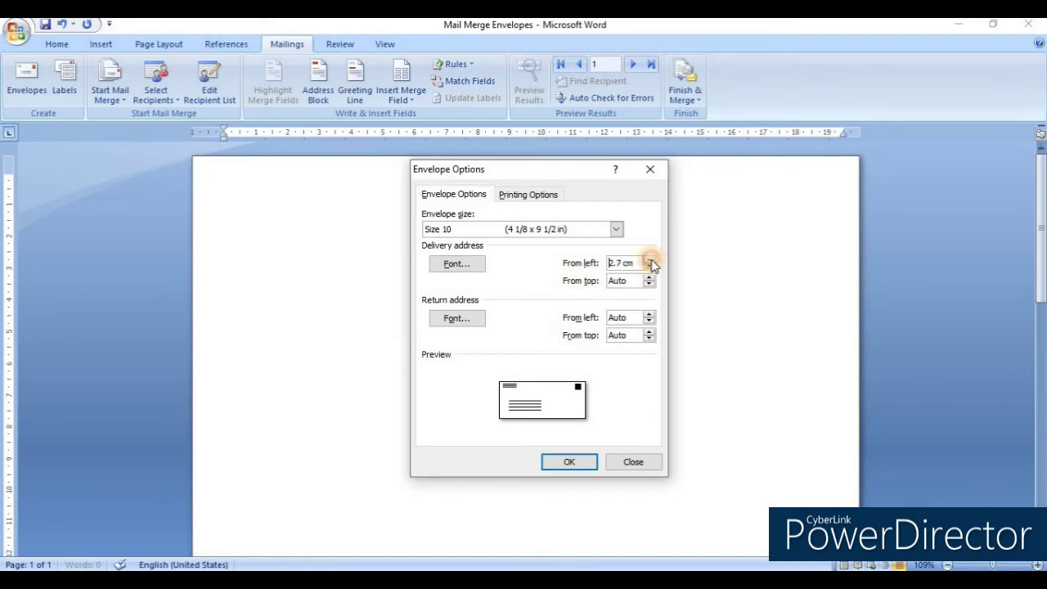
left_click(651, 260)
left_click(650, 259)
left_click(651, 260)
left_click(651, 259)
left_click(651, 259)
left_click(651, 260)
left_click(650, 260)
left_click(651, 259)
left_click(650, 268)
left_click(649, 268)
left_click(649, 268)
left_click(649, 268)
left_click(650, 268)
left_click(650, 268)
left_click(650, 268)
left_click(649, 267)
left_click(650, 268)
left_click(650, 268)
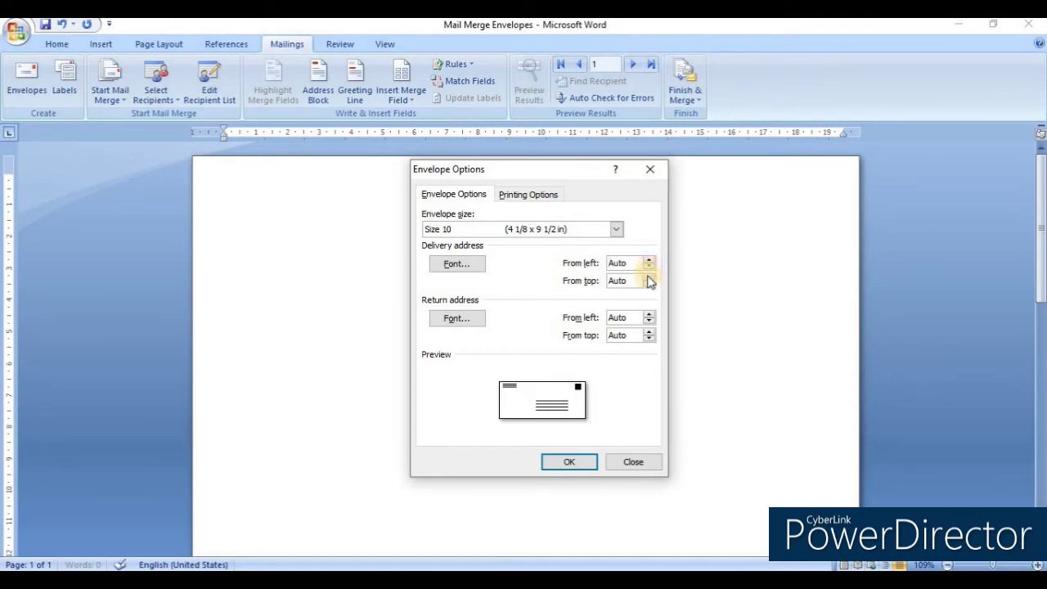
- Nudge the delivery address From top offset down and reset it to Auto
left_click(649, 278)
left_click(650, 278)
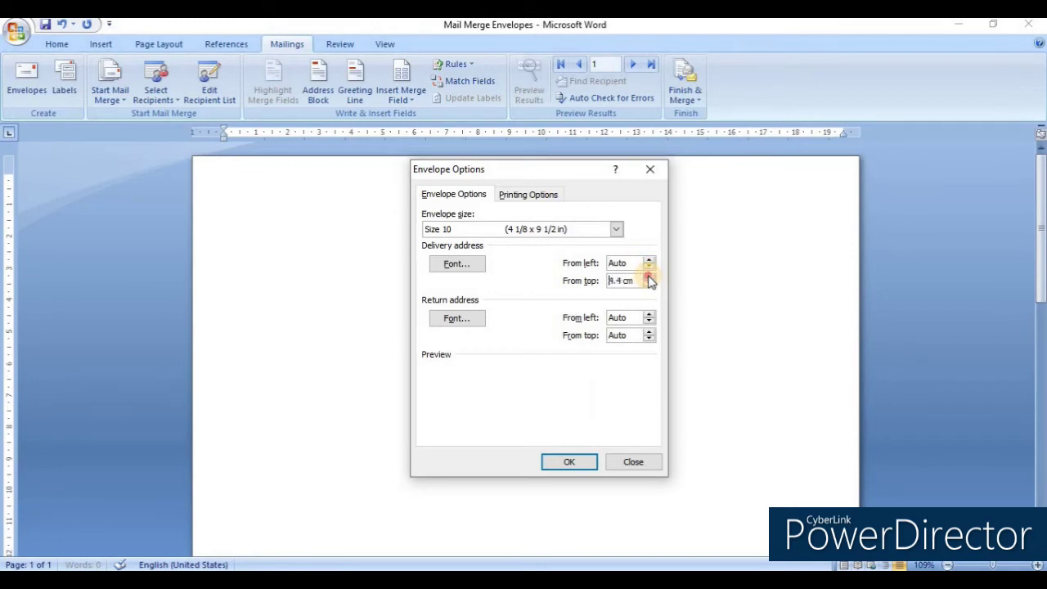
left_click(650, 278)
left_click(650, 285)
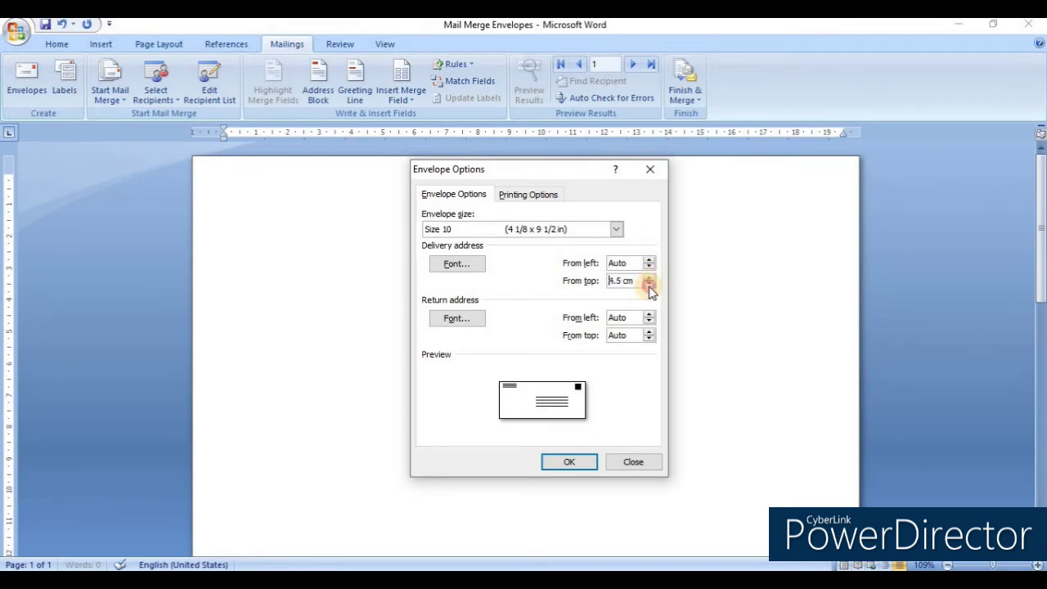
left_click(650, 284)
left_click(650, 285)
left_click(468, 319)
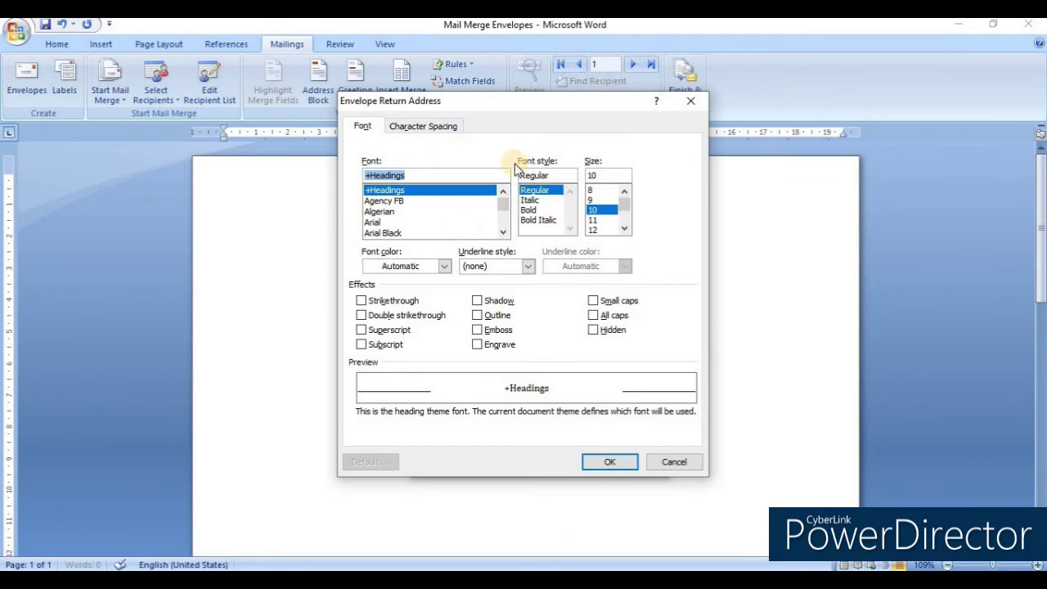
- Check the return address character spacing, then submit the envelope options
left_click(446, 127)
left_click(684, 107)
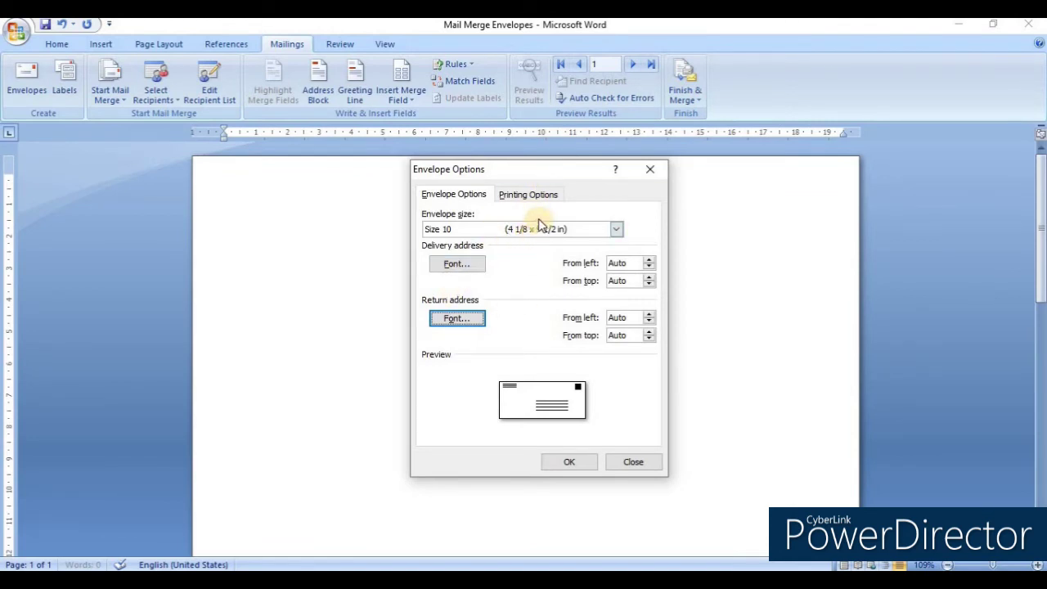
left_click(584, 464)
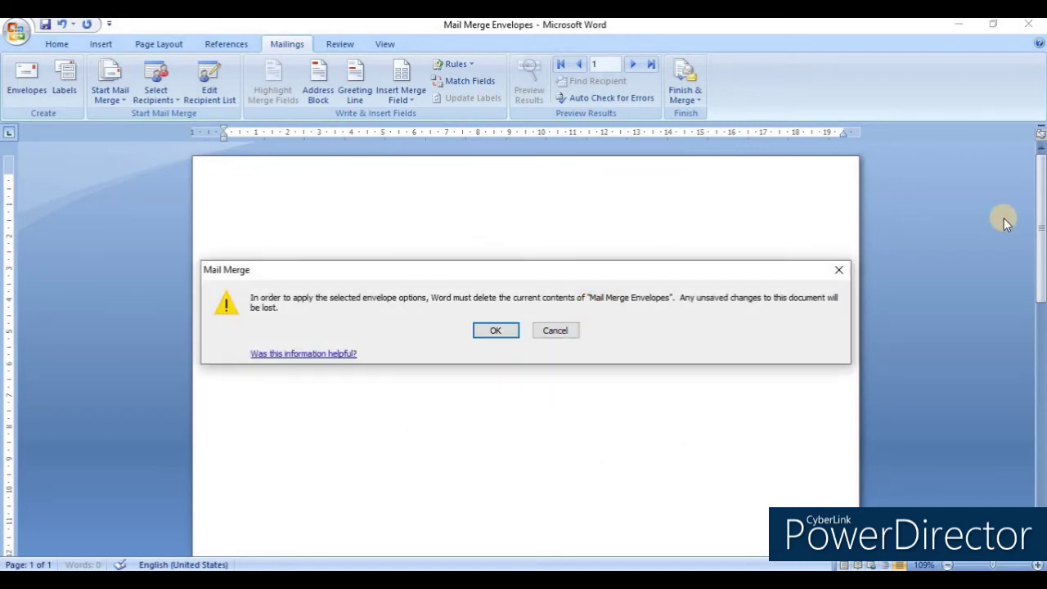
- Accept clearing the document, reveal the delivery frame, and place the cursor top-left
left_click(496, 330)
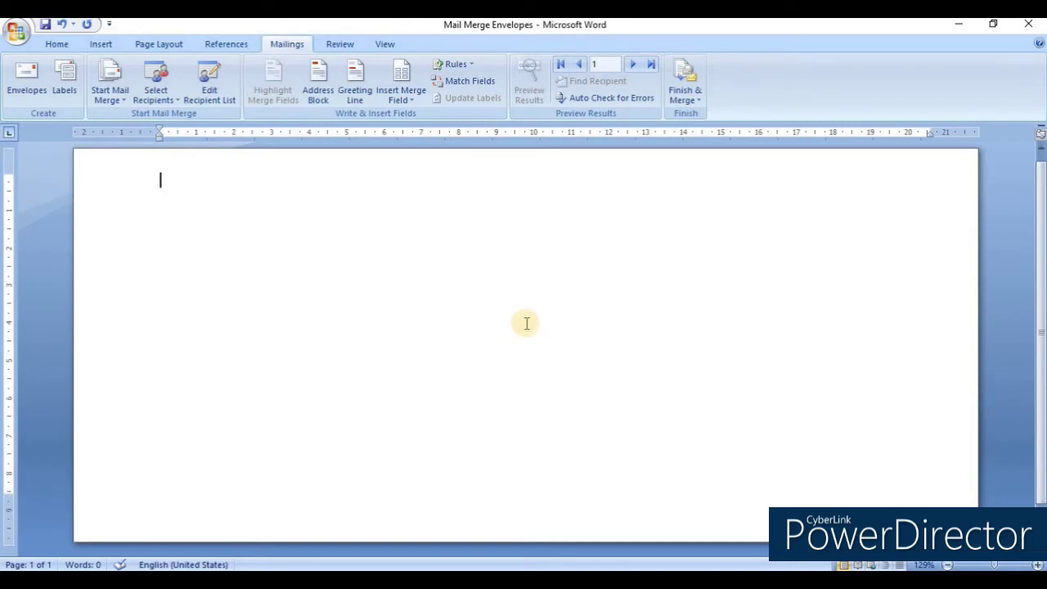
left_click(299, 268)
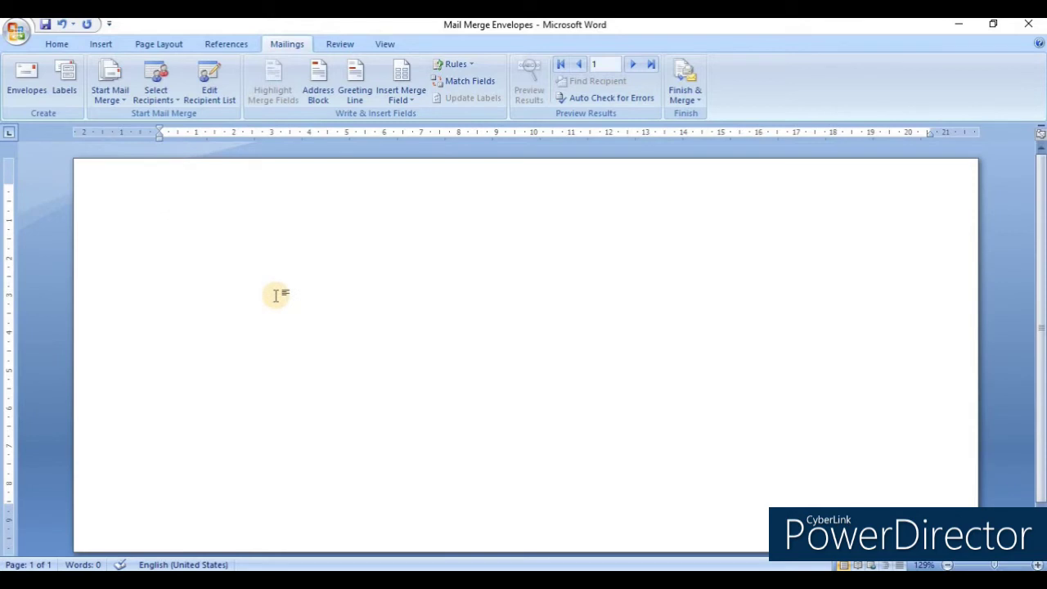
left_click(557, 365)
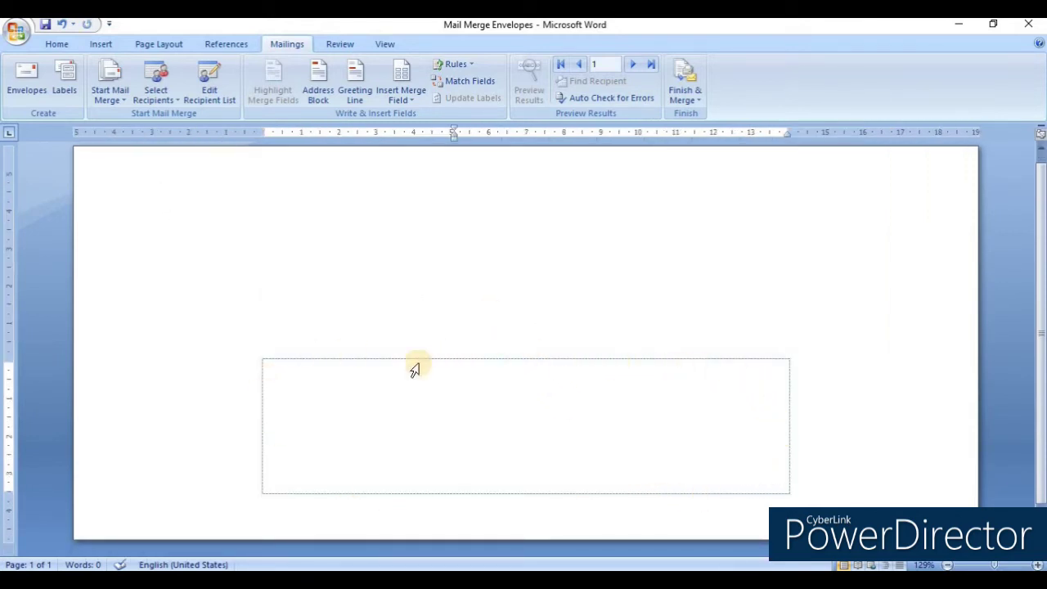
left_click(262, 374)
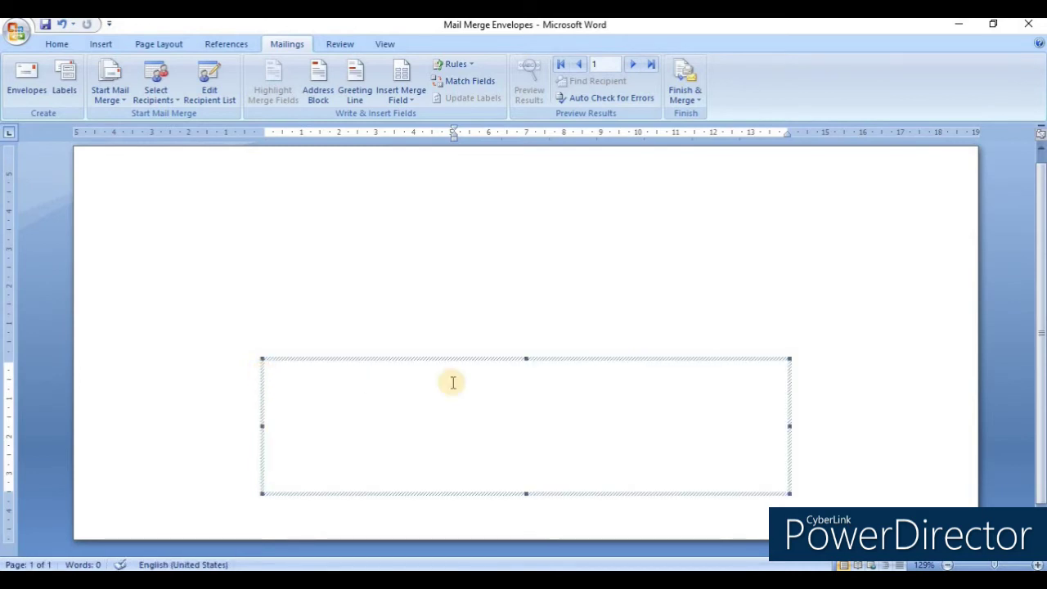
left_click(574, 393)
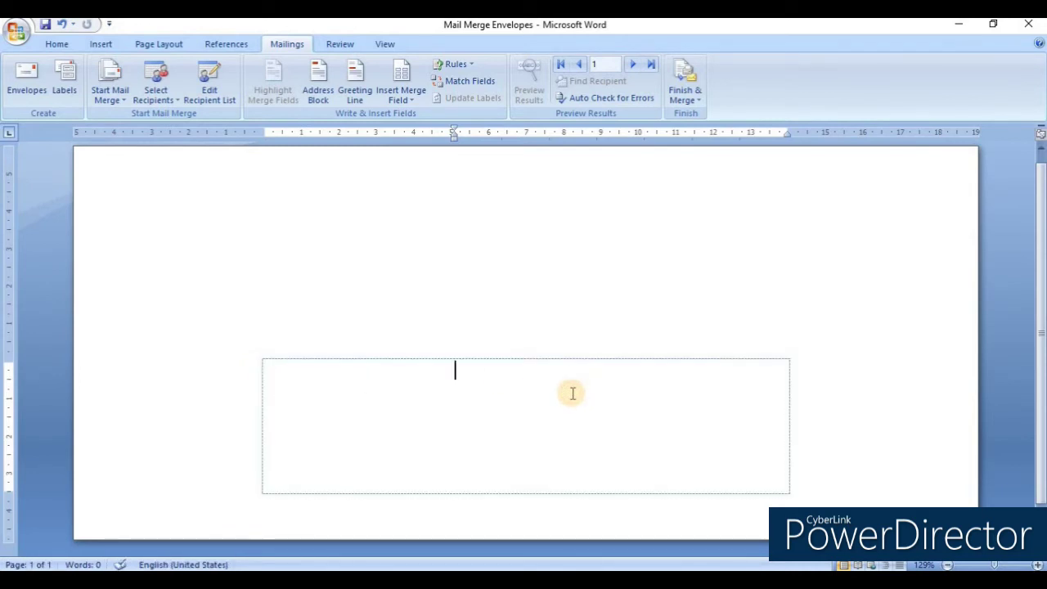
left_click(276, 242)
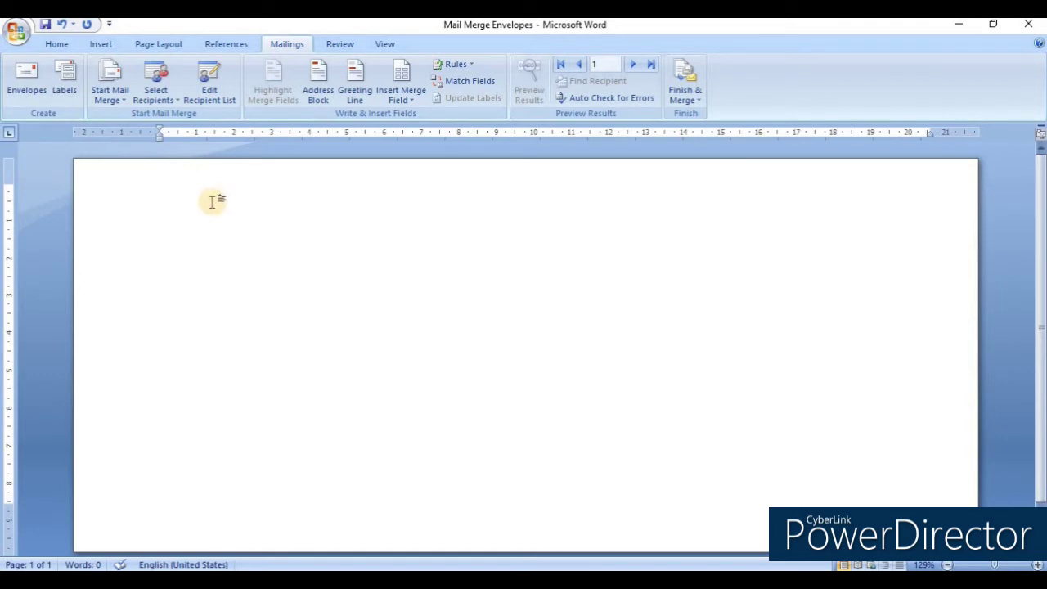
left_click(176, 102)
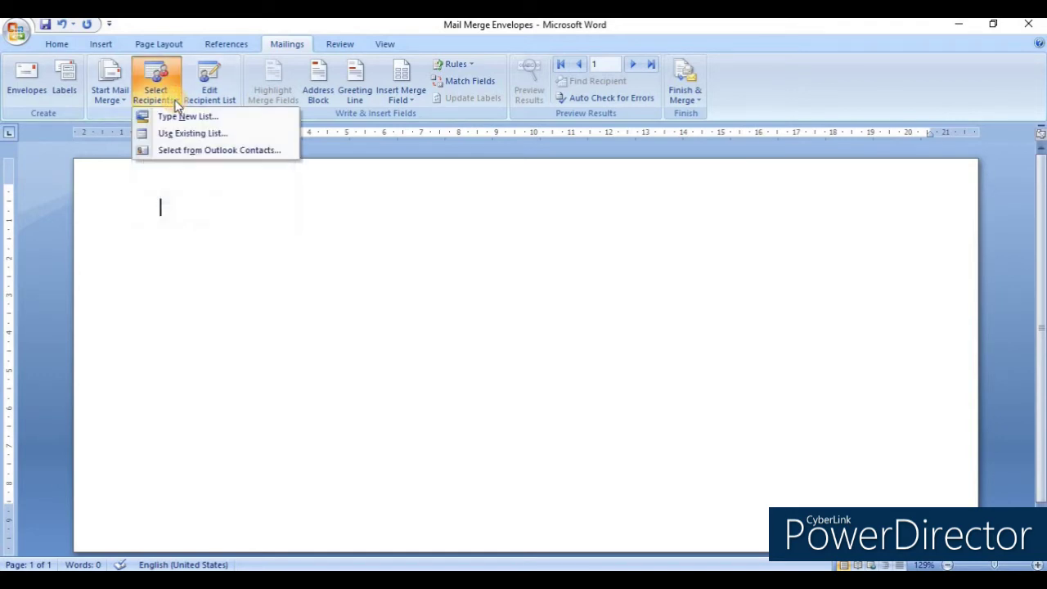
left_click(212, 135)
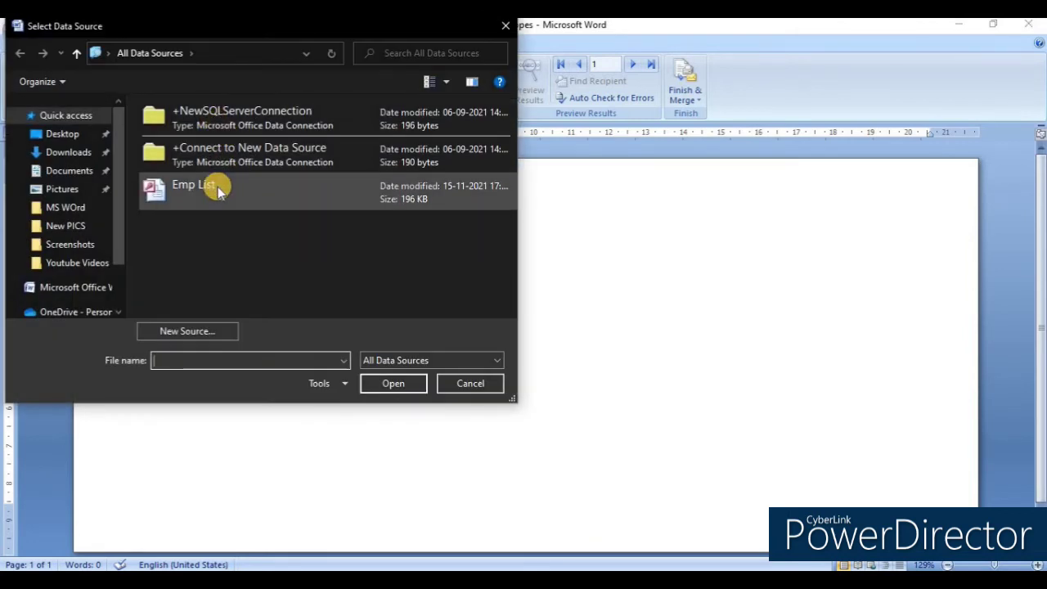
left_click(217, 188)
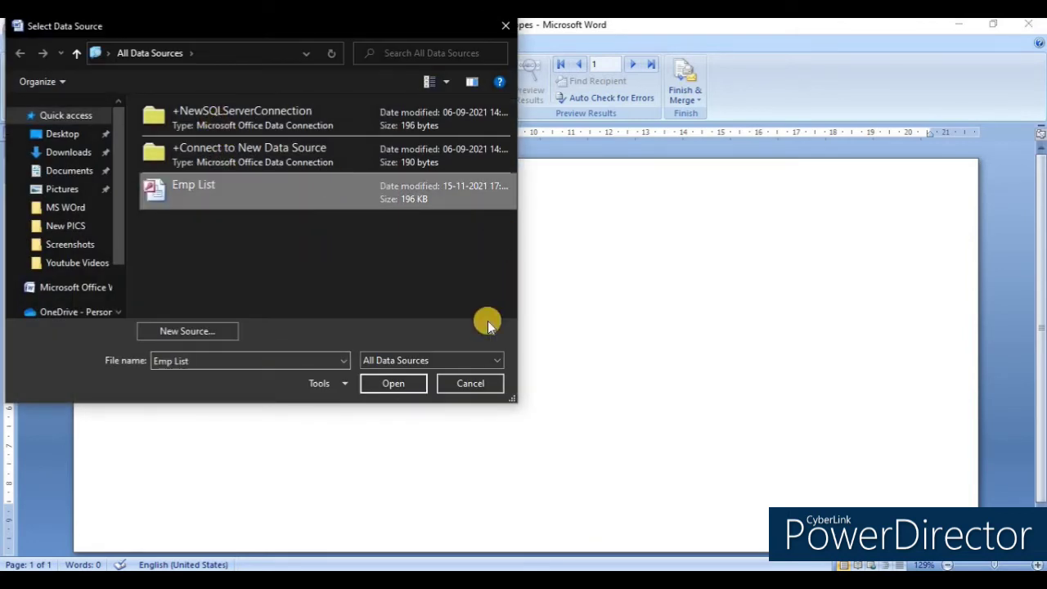
left_click(405, 385)
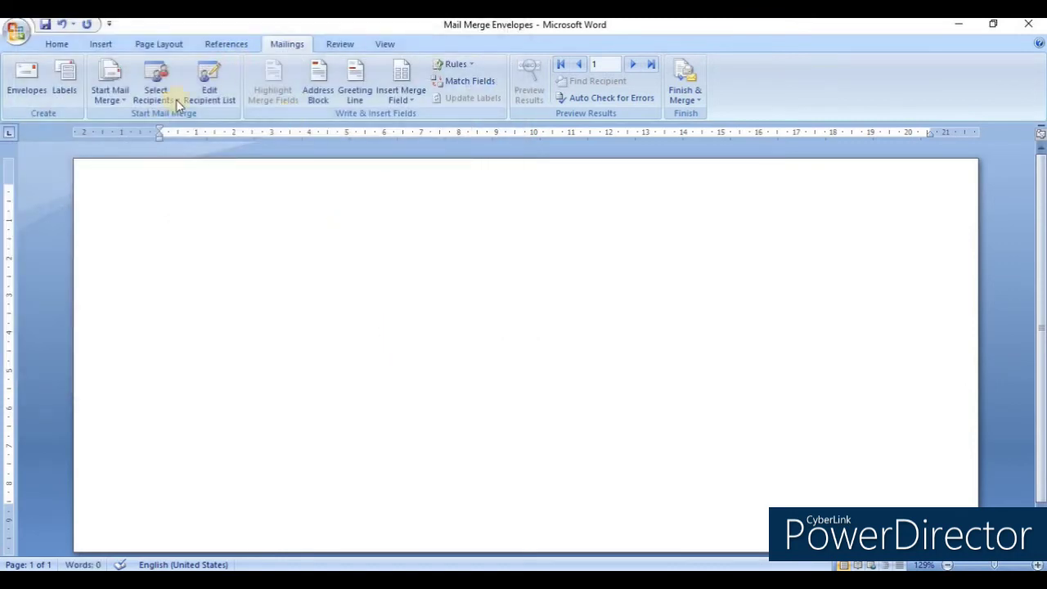
left_click(169, 97)
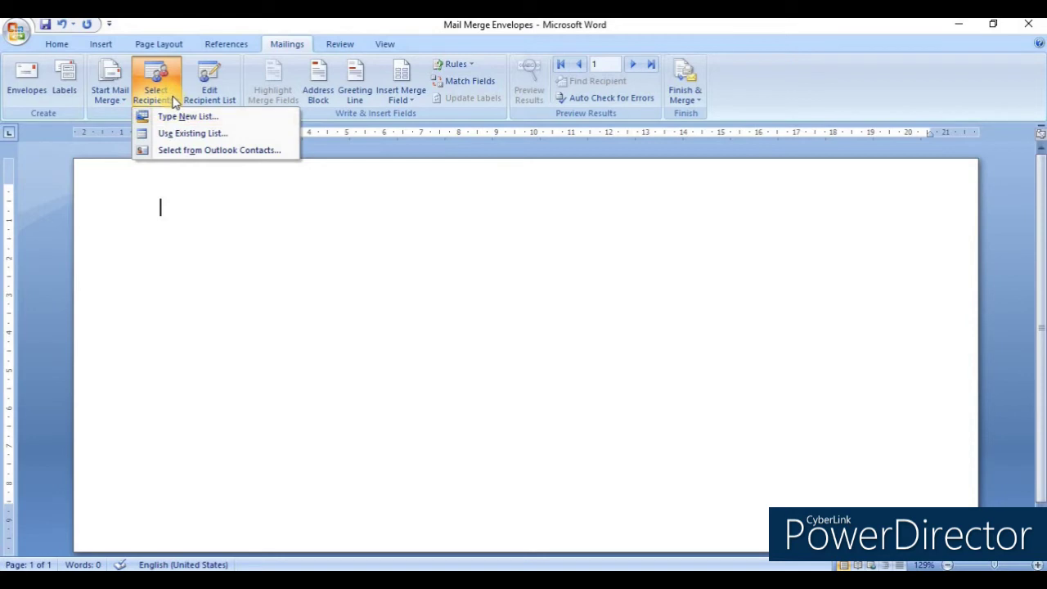
left_click(185, 116)
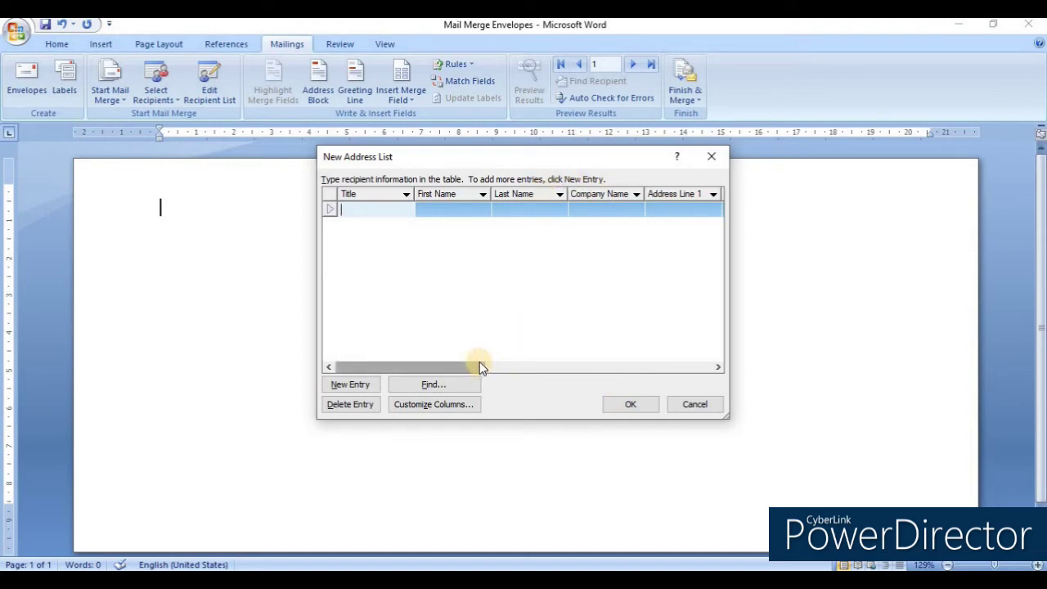
left_click(719, 162)
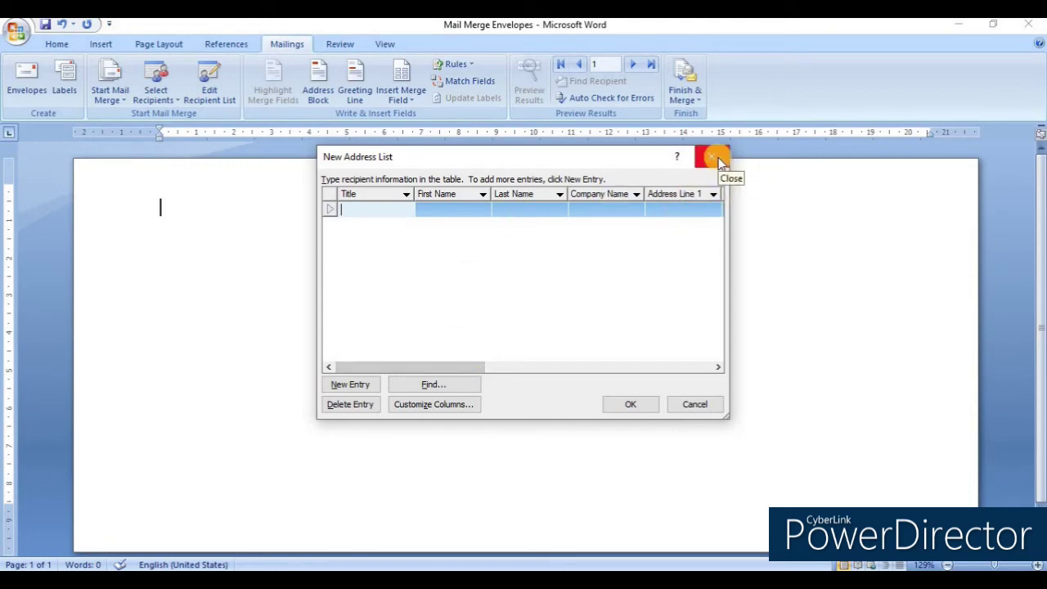
left_click(719, 160)
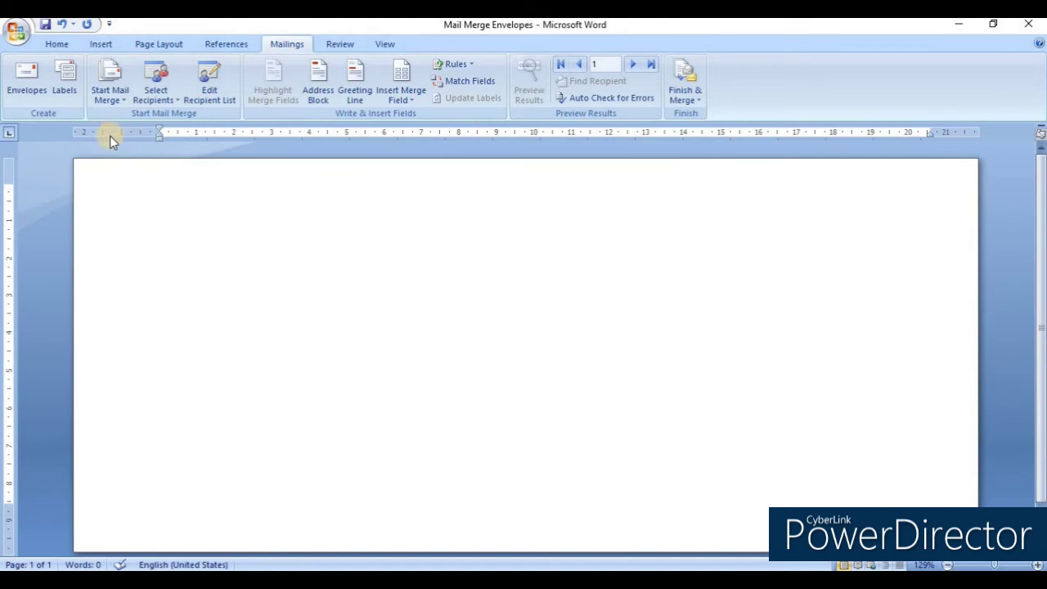
left_click(165, 94)
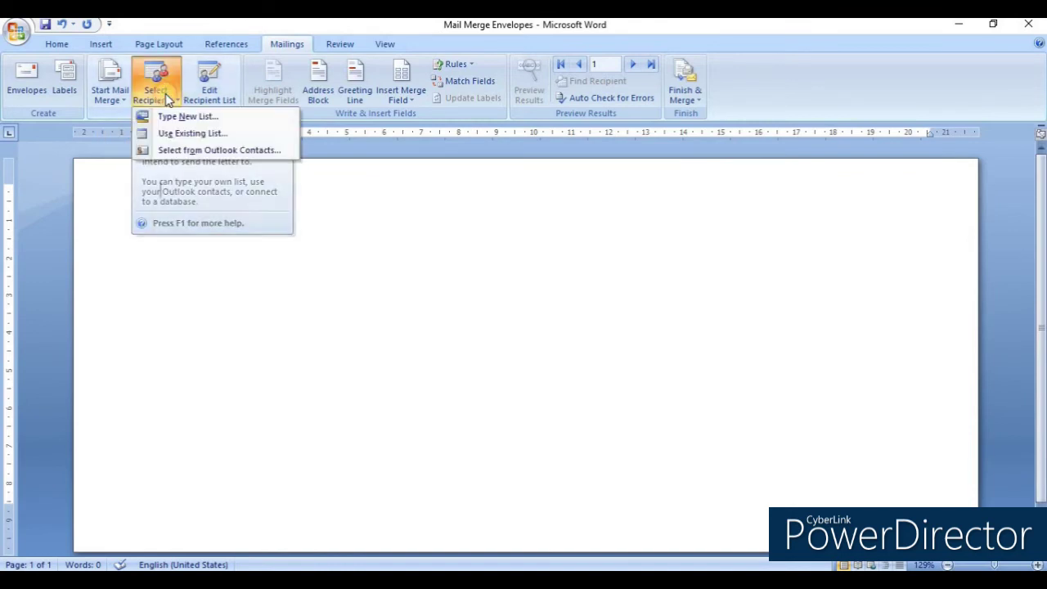
left_click(328, 293)
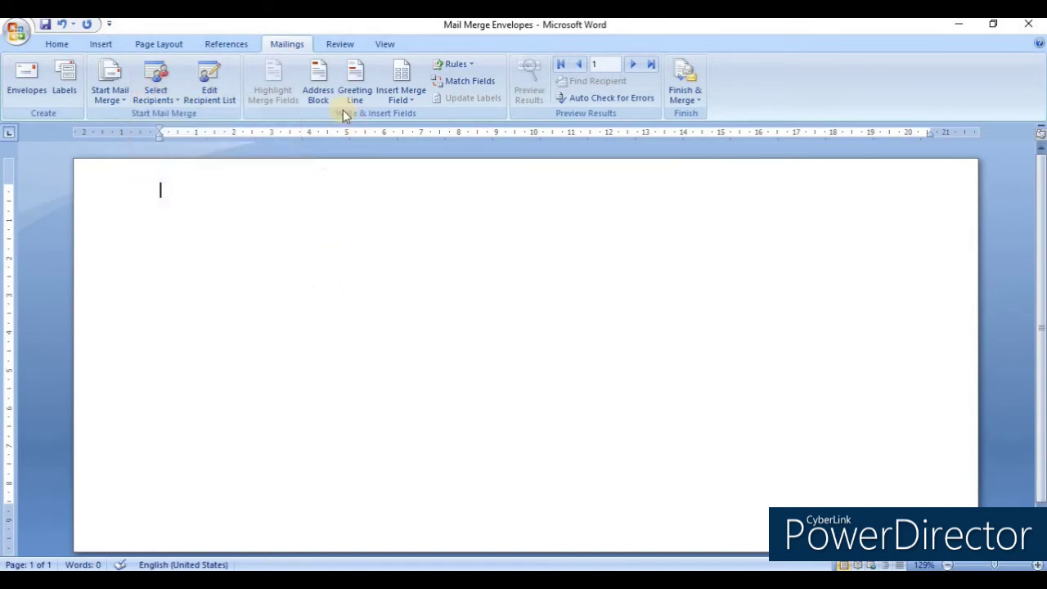
left_click(164, 100)
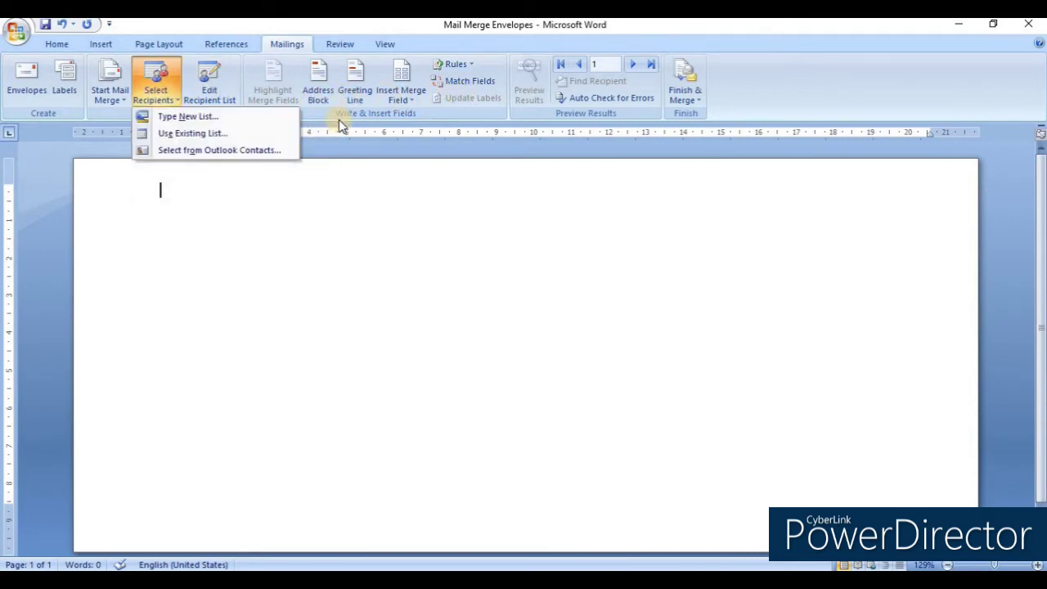
left_click(355, 202)
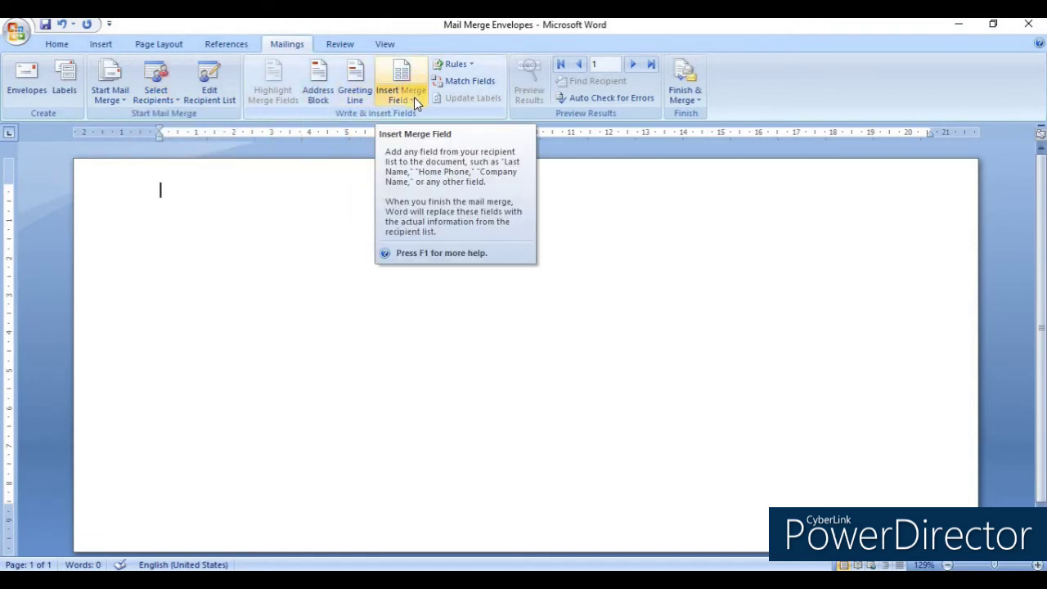
left_click(250, 245)
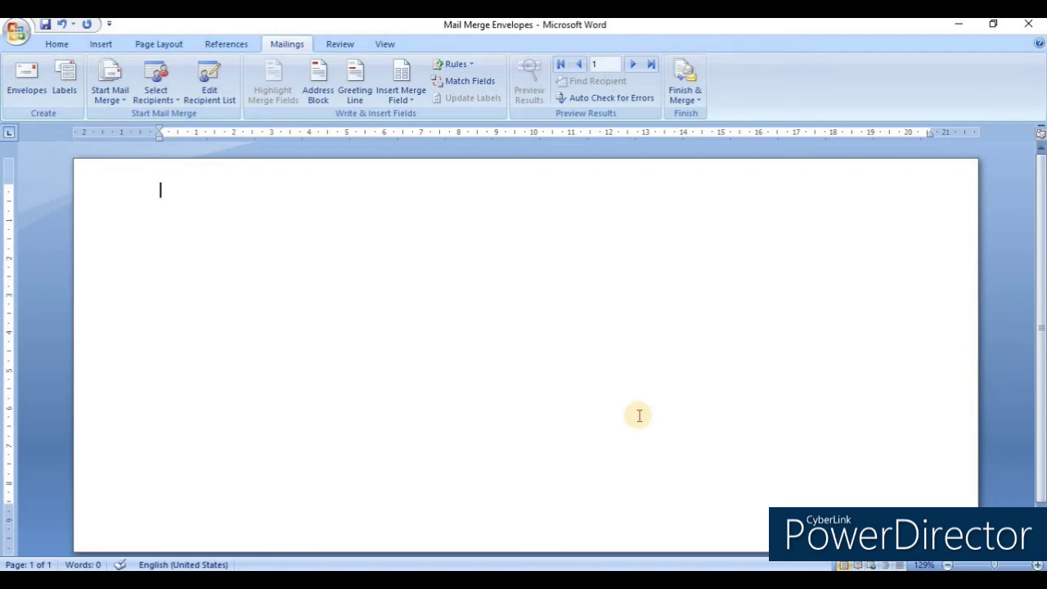
- Paste the six-line return address and place the cursor in the delivery frame
key("ctrl+v")
left_click(489, 380)
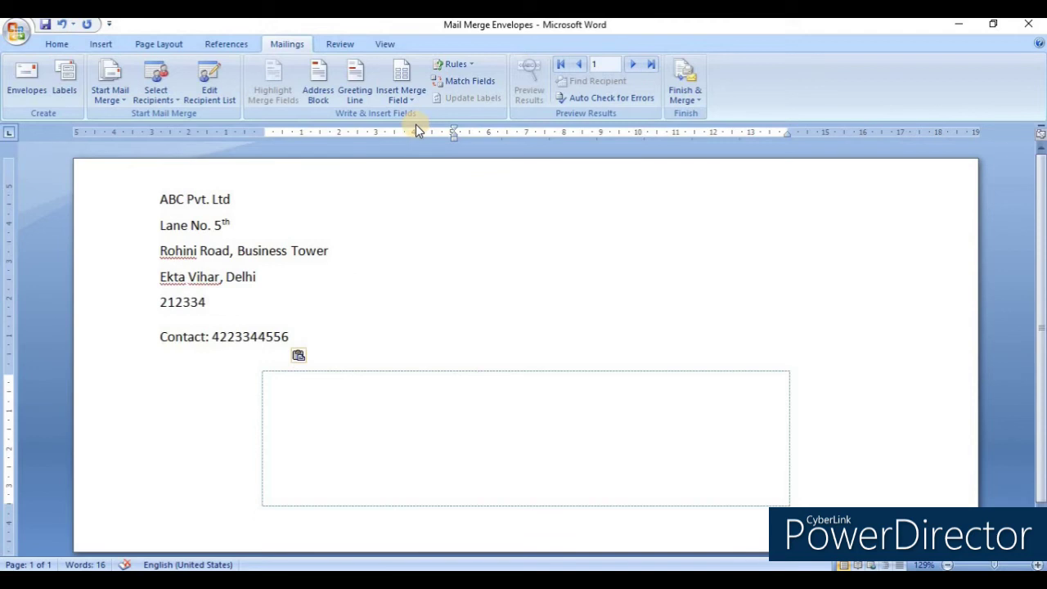
- In Address Block settings, keep the recipient's name included in the address
left_click(327, 95)
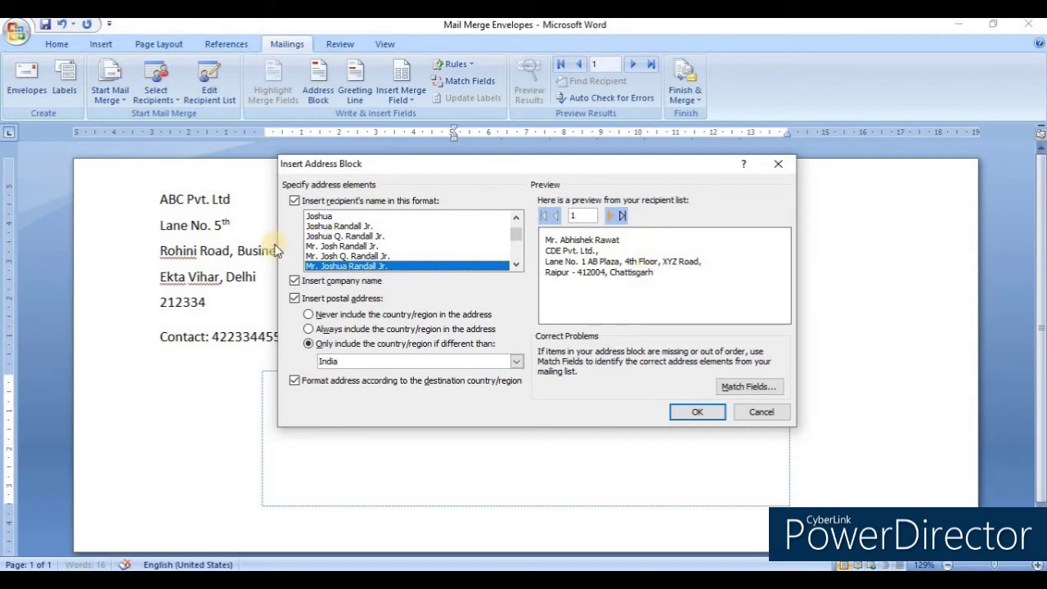
left_click(295, 201)
left_click(295, 200)
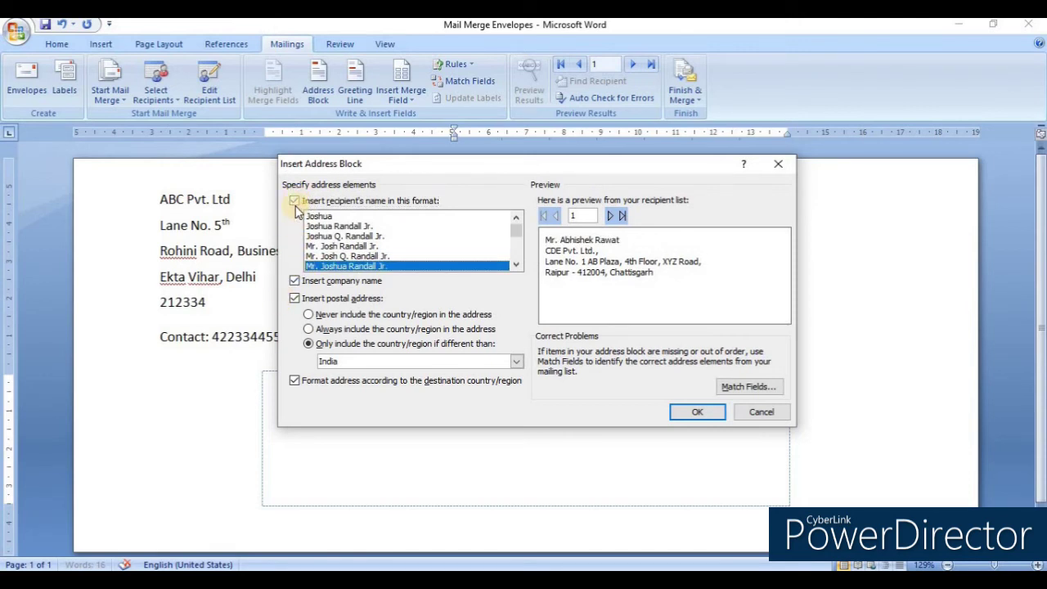
left_click(295, 202)
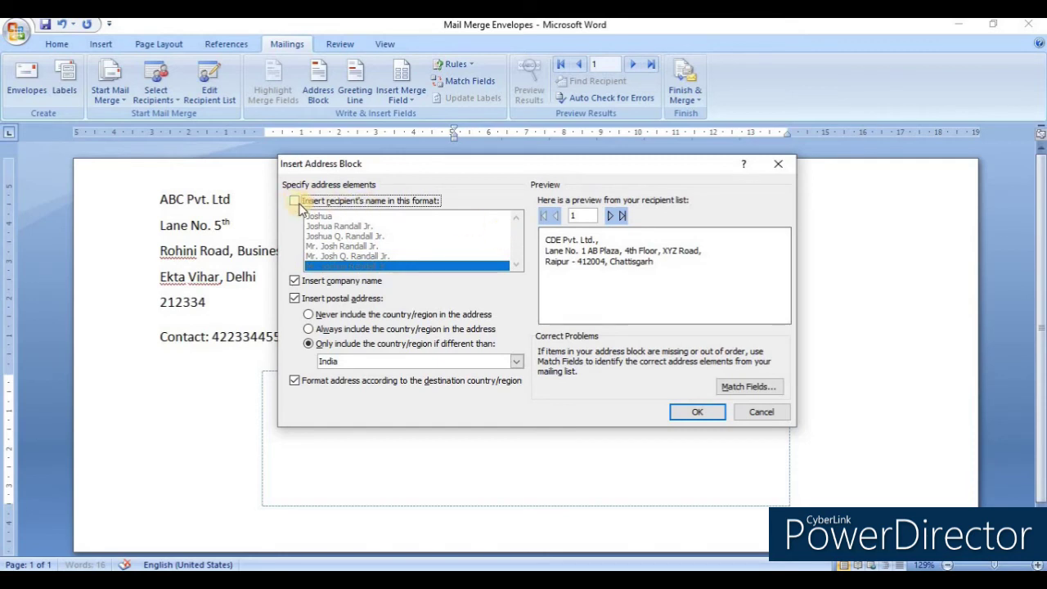
left_click(295, 202)
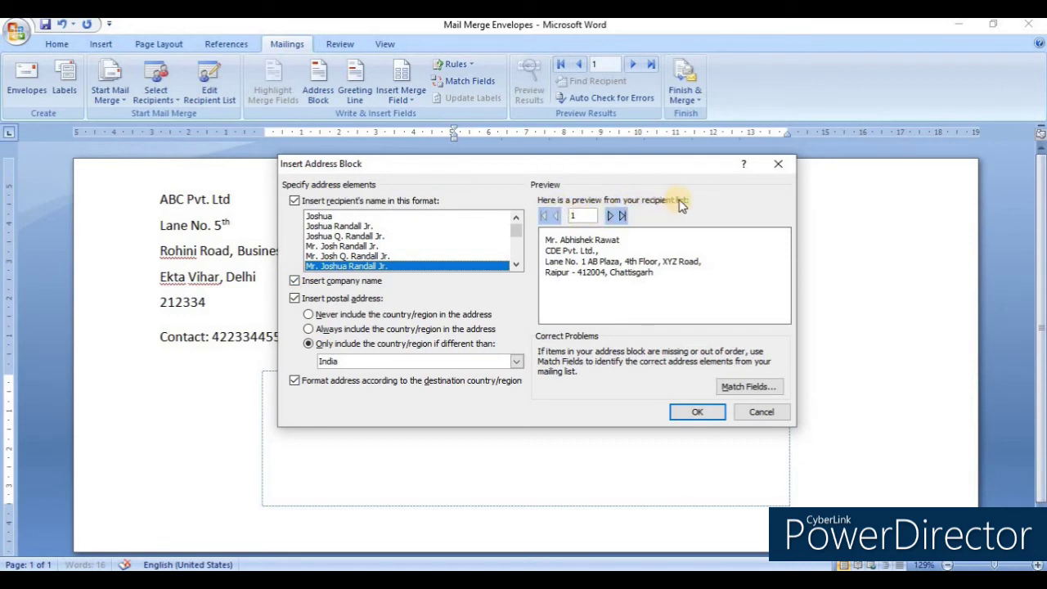
- Preview several recipient records, then insert the «AddressBlock» field into the delivery frame
left_click(610, 217)
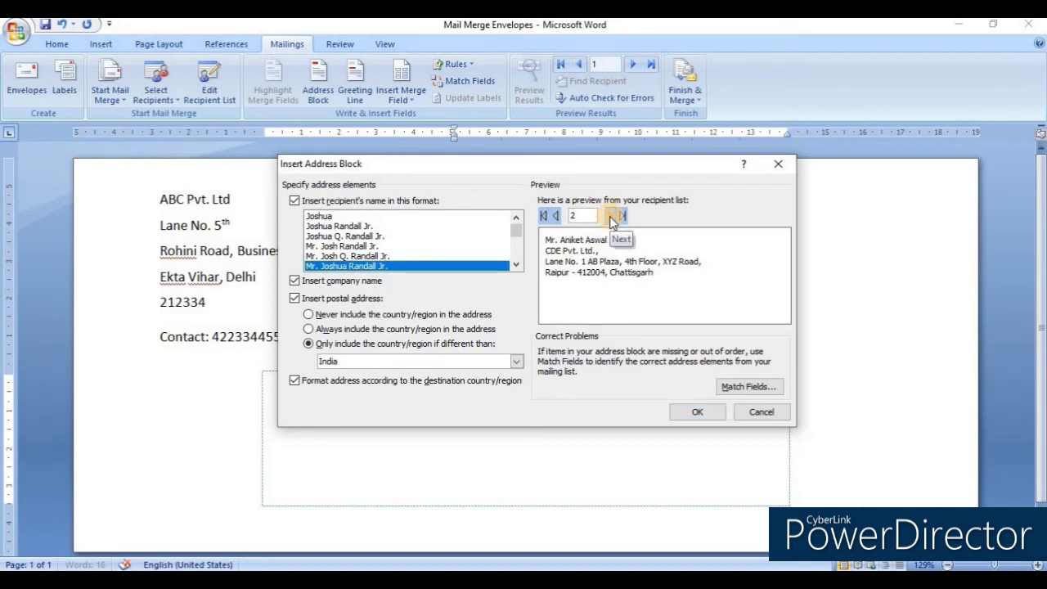
left_click(611, 217)
left_click(610, 217)
left_click(610, 217)
left_click(611, 216)
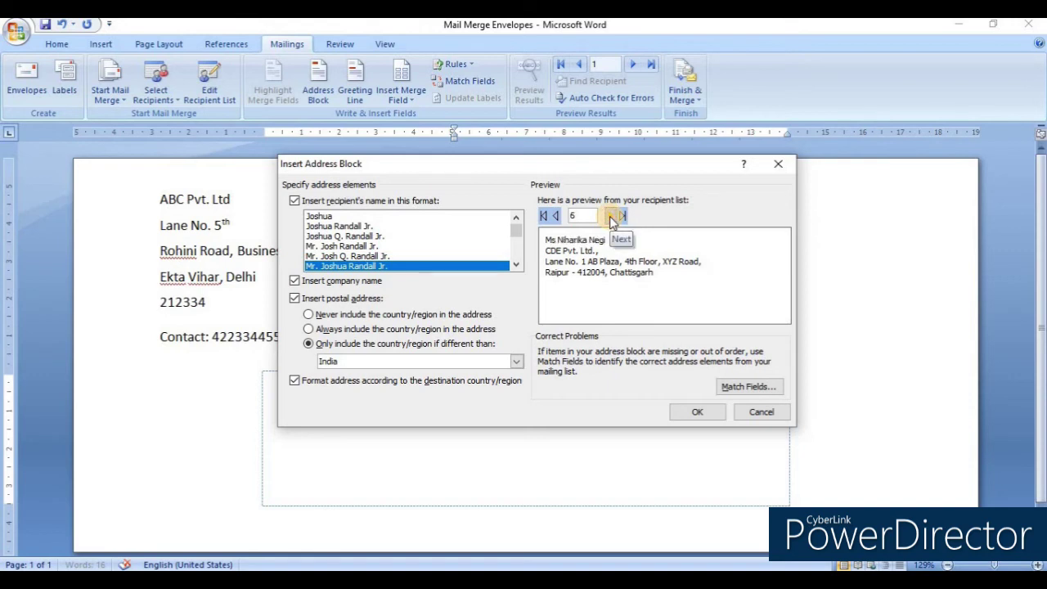
left_click(547, 216)
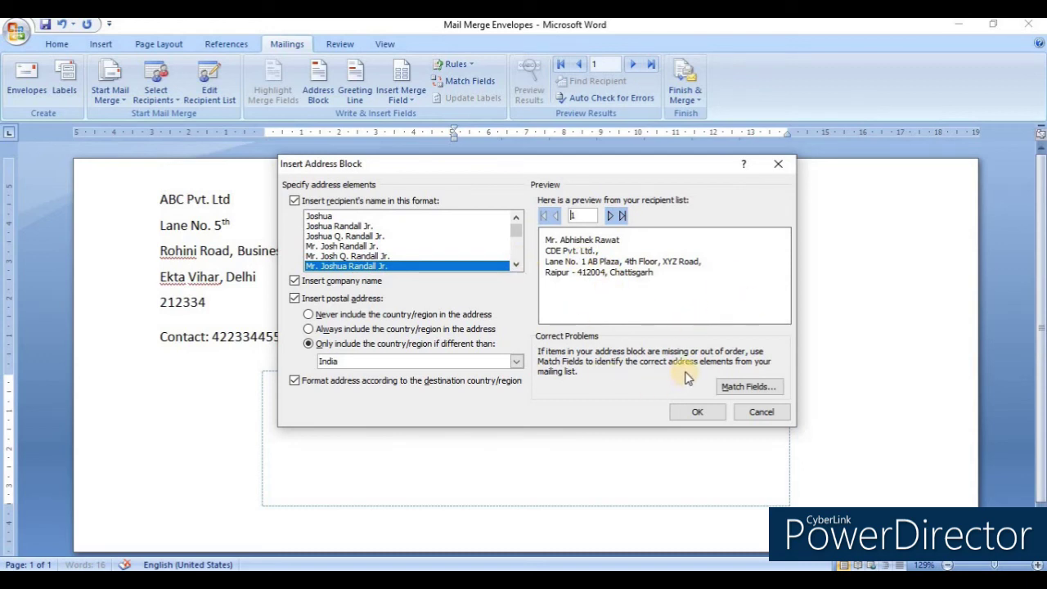
key("Tab")
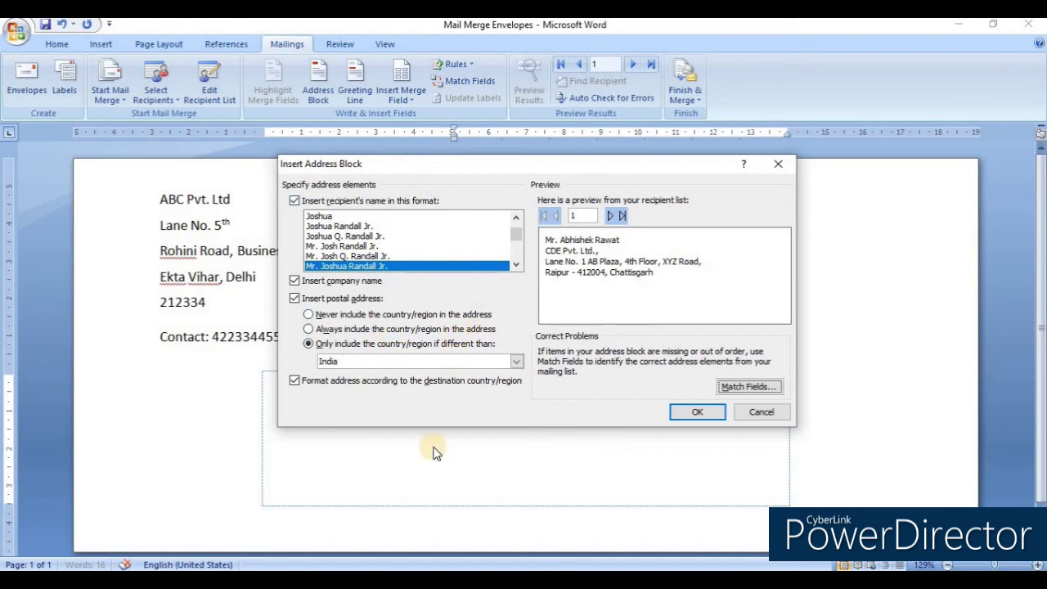
left_click(689, 412)
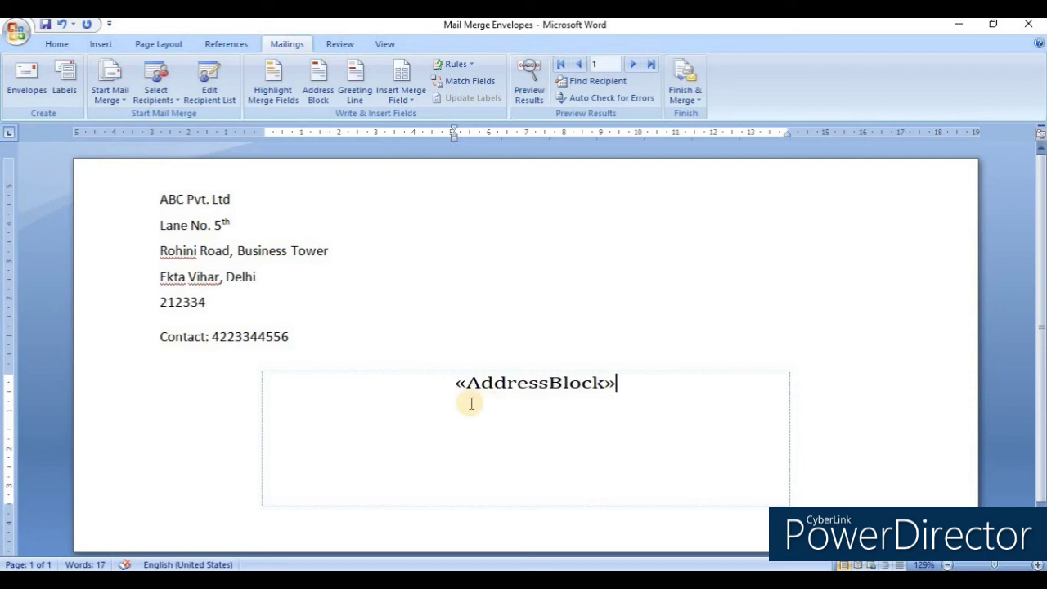
left_click(481, 385)
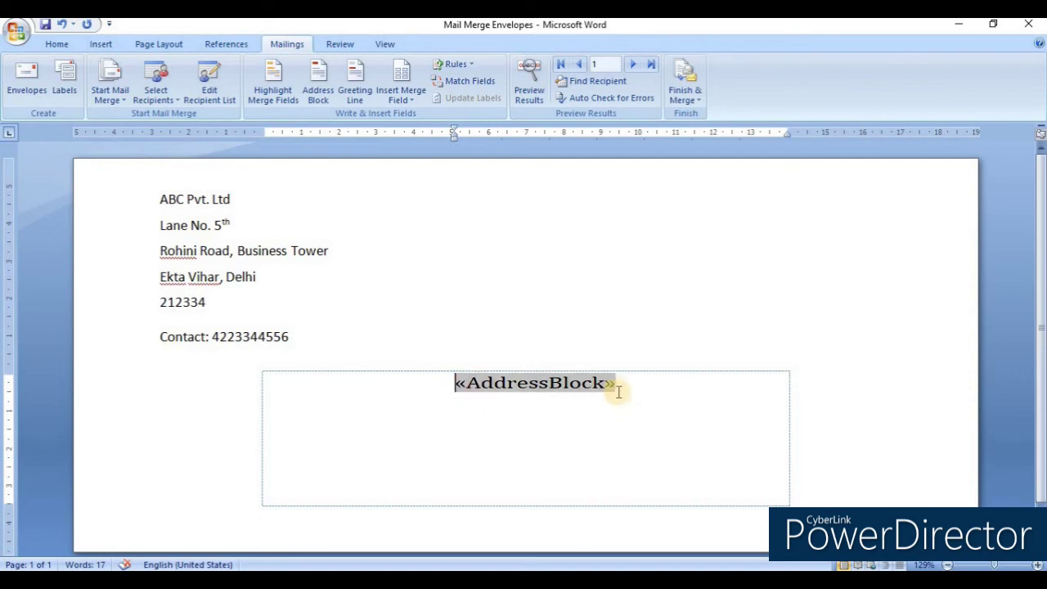
left_click(537, 98)
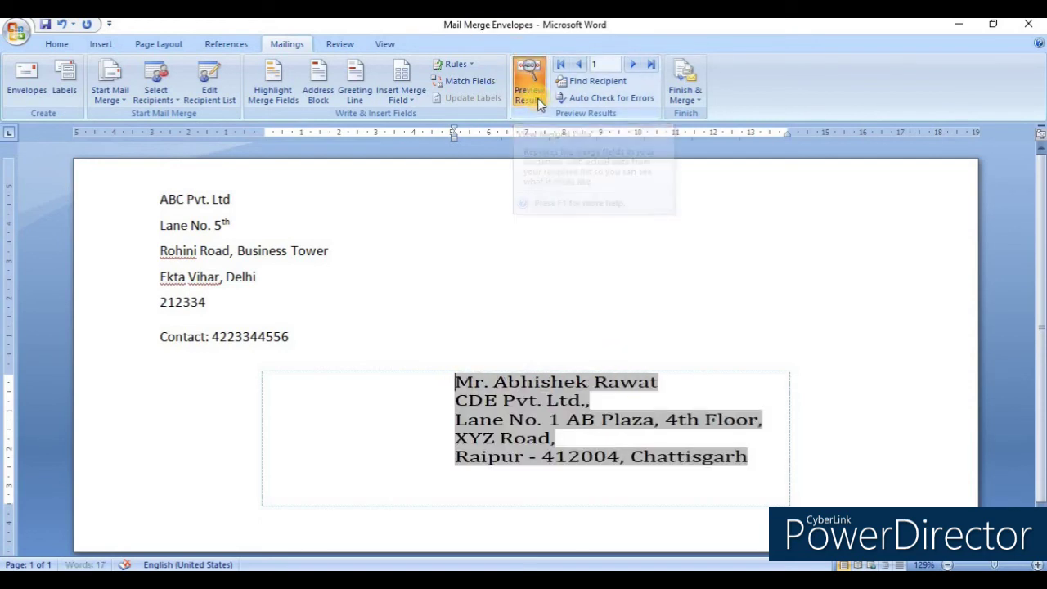
left_click(635, 71)
left_click(635, 71)
left_click(635, 70)
left_click(635, 71)
left_click(635, 71)
left_click(635, 70)
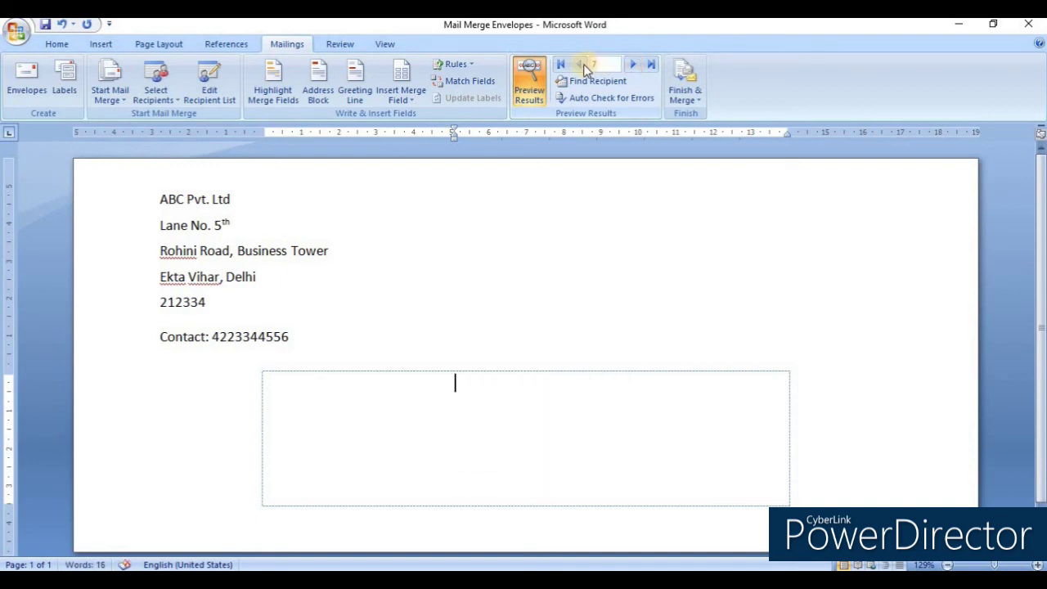
left_click(584, 70)
left_click(583, 69)
left_click(583, 70)
left_click(584, 69)
left_click(583, 71)
left_click(582, 70)
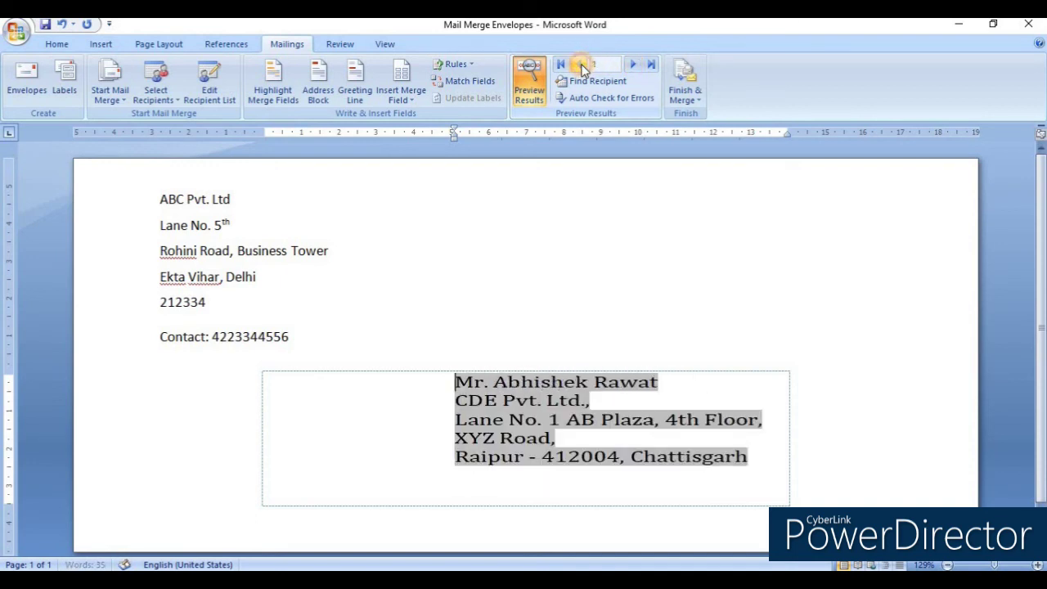
left_click(632, 69)
left_click(632, 68)
left_click(632, 69)
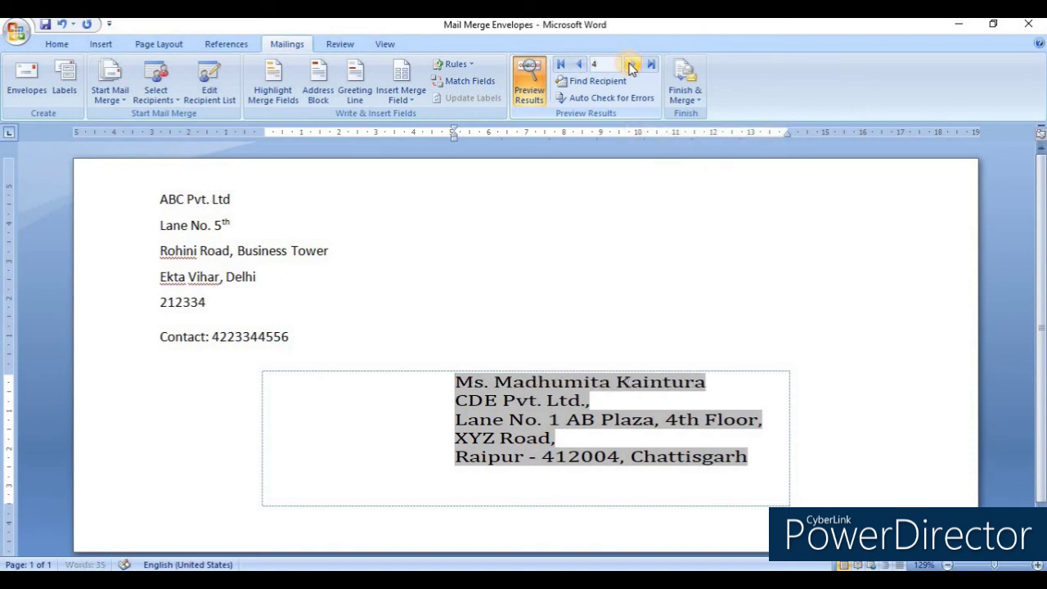
left_click(632, 68)
left_click(632, 69)
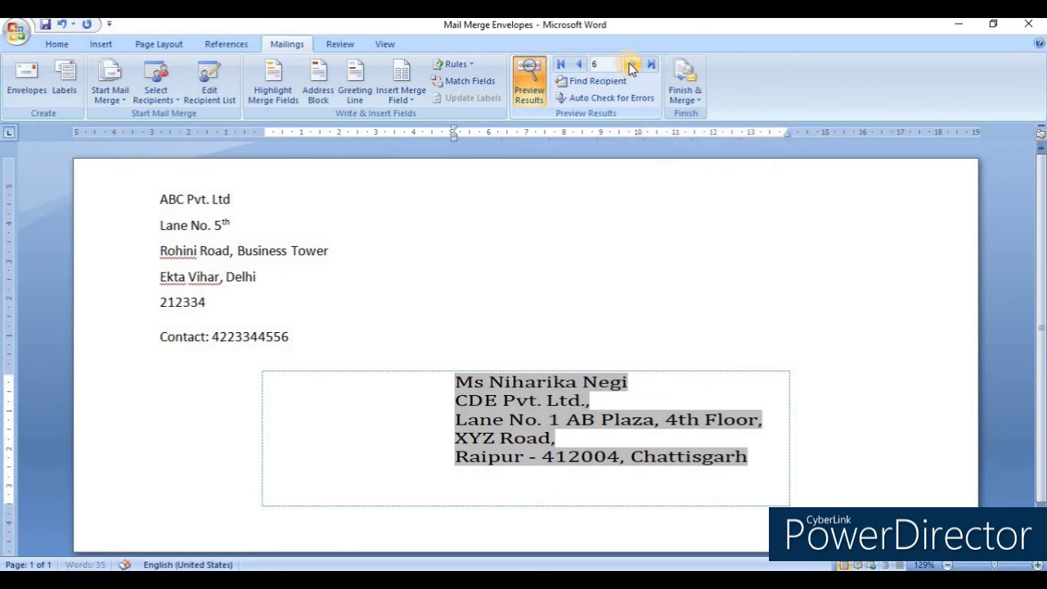
left_click(580, 65)
left_click(580, 64)
left_click(579, 64)
left_click(579, 65)
left_click(579, 64)
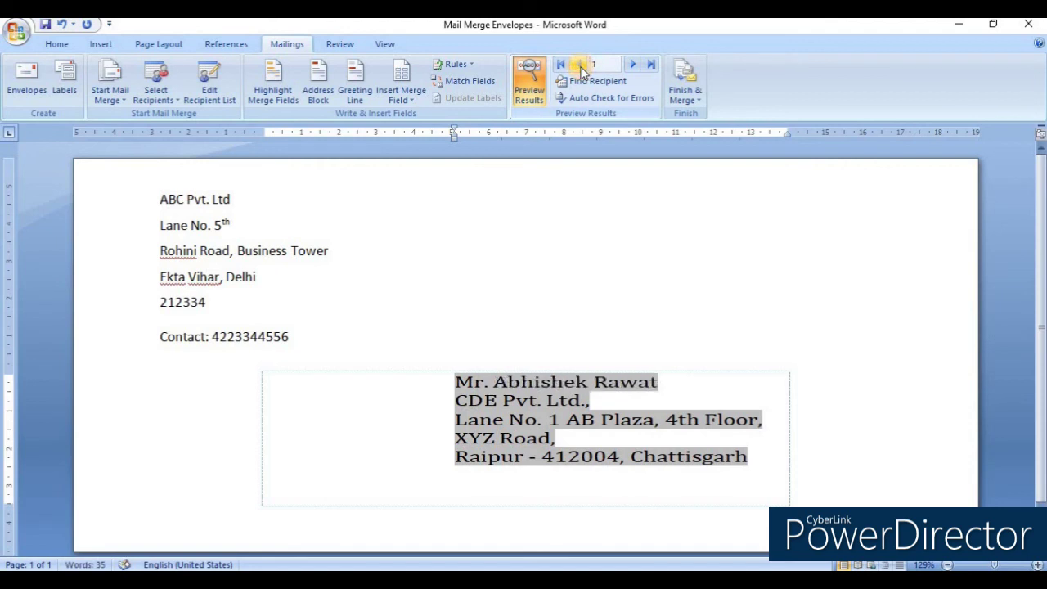
left_click(539, 93)
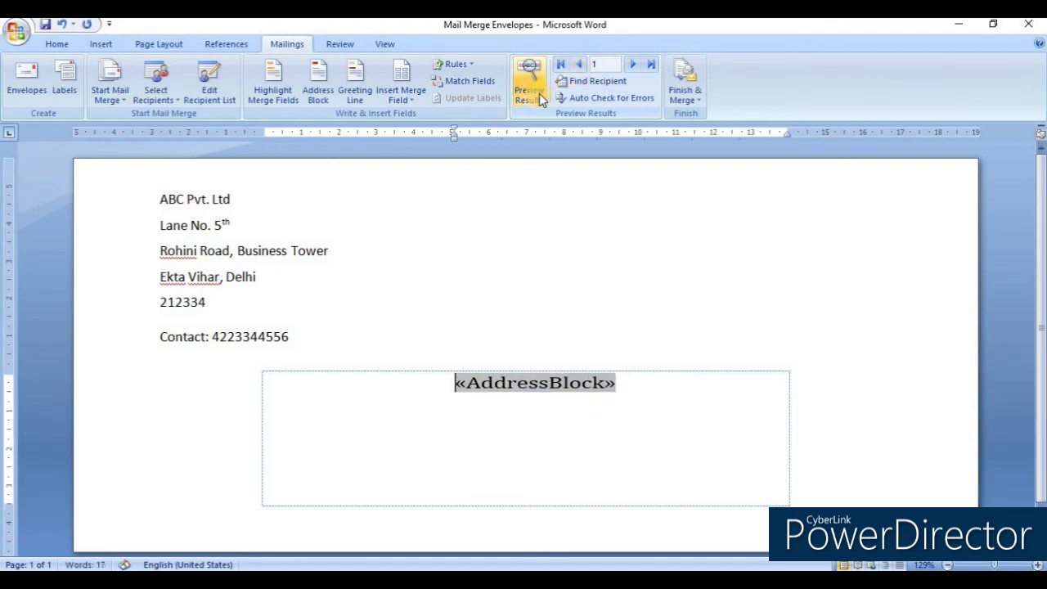
- Merge all records to a new editable document, producing Envelopes1 with 7 pages
left_click(692, 104)
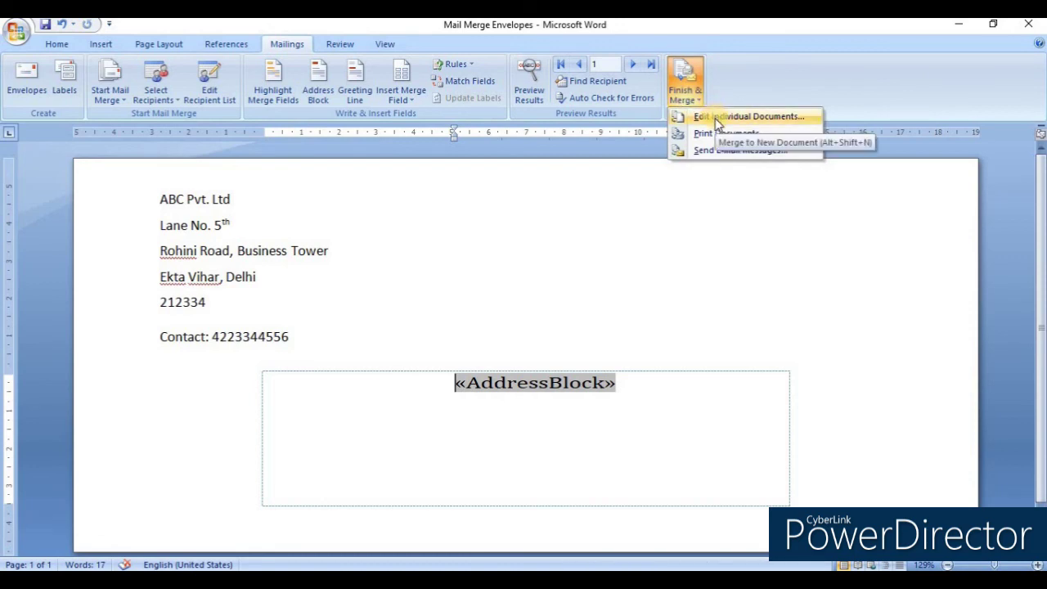
left_click(715, 117)
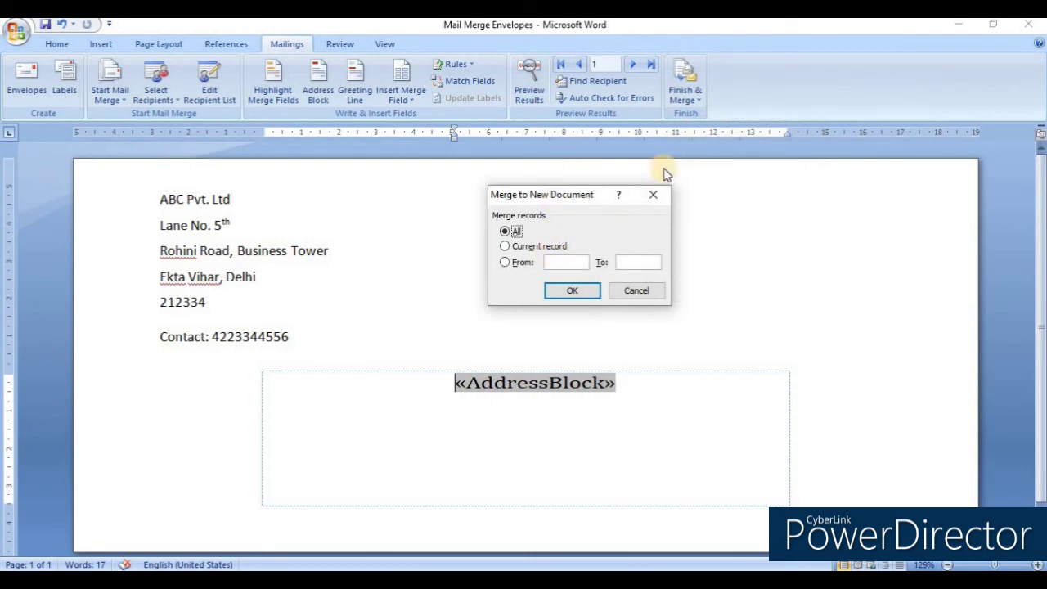
left_click(566, 292)
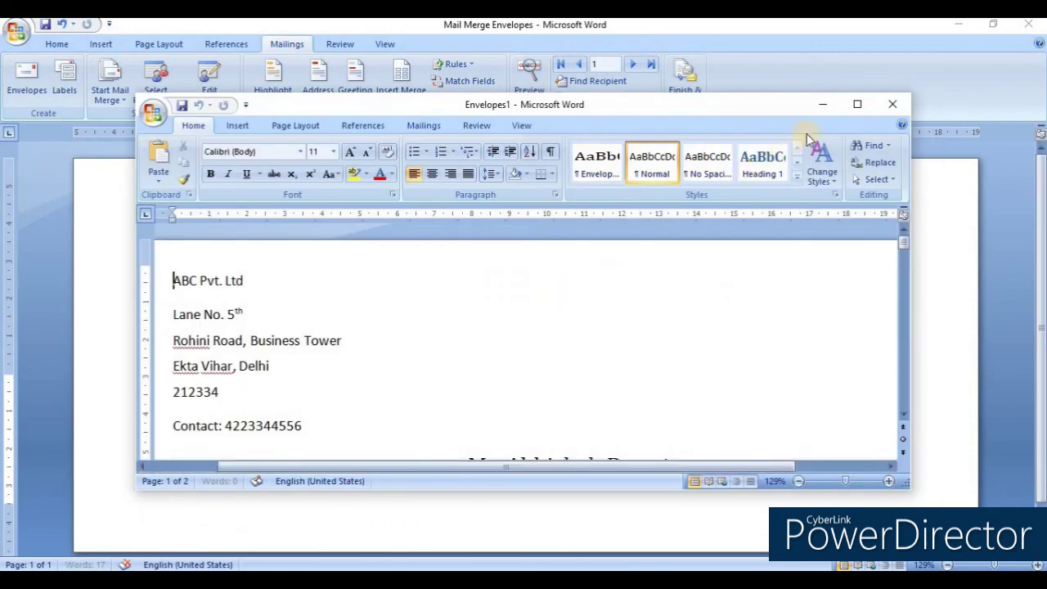
- Maximize the Envelopes1 window and scroll down through the merged envelope pages
left_click(857, 109)
scroll(528, 353, "down", 3)
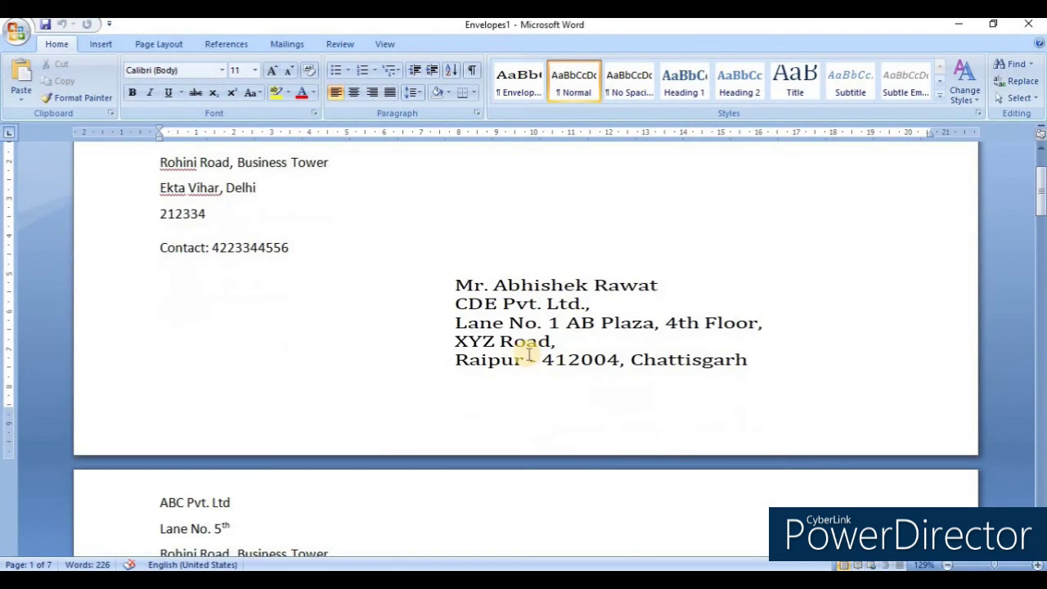
scroll(528, 352, "down", 3)
scroll(528, 353, "down", 1)
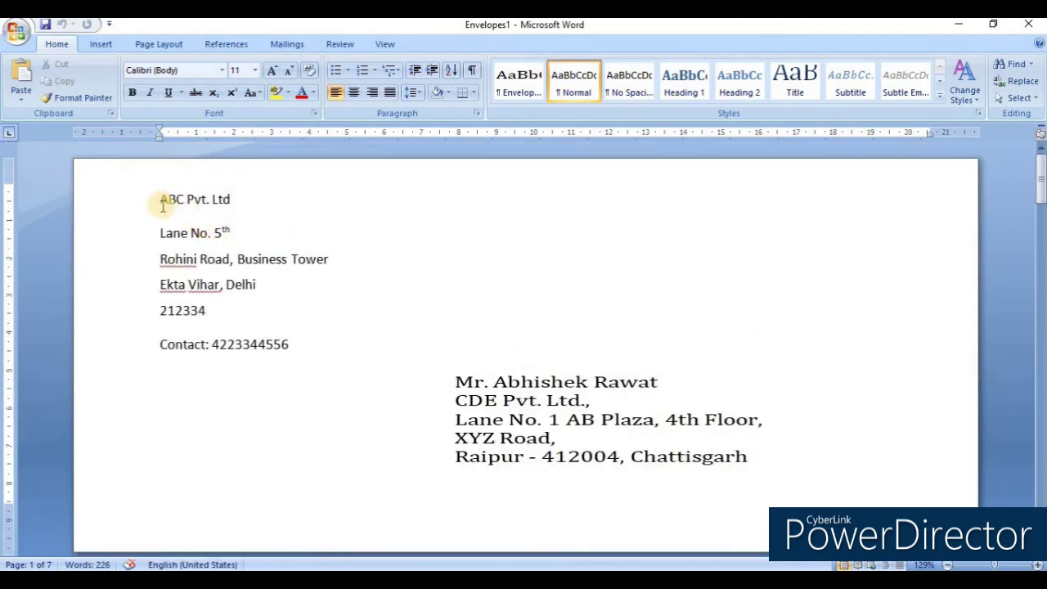
- Check the first envelope's return address and recipient address boxes, selecting the recipient box
left_click(207, 311)
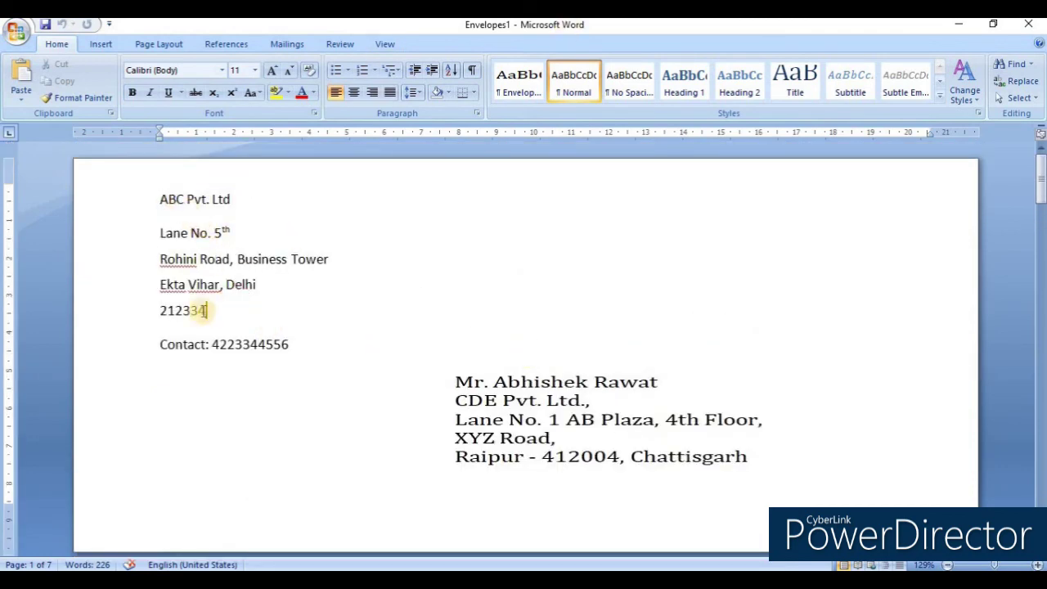
left_click(536, 401)
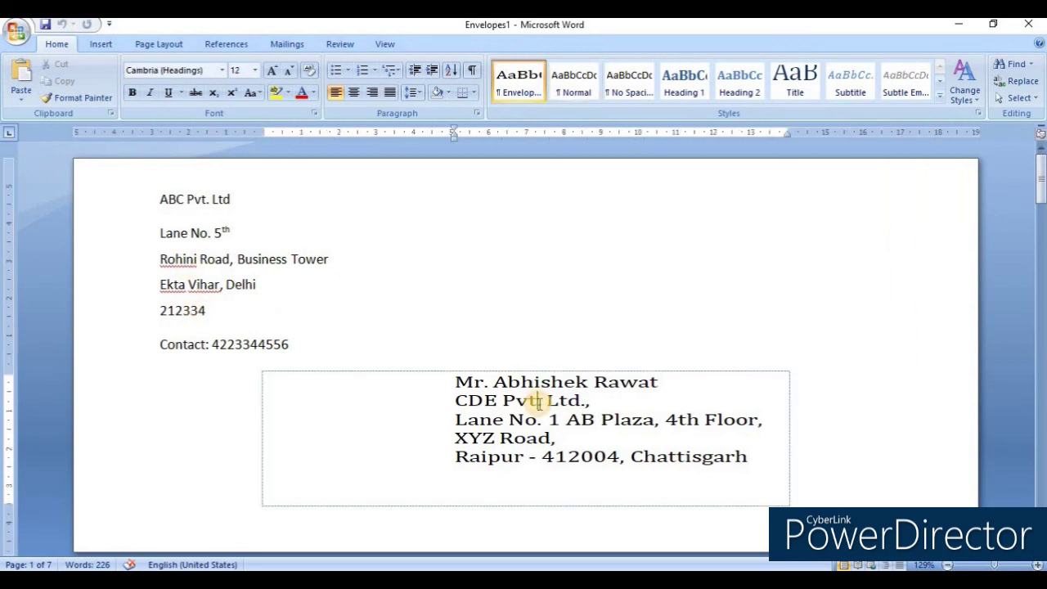
left_click(546, 374)
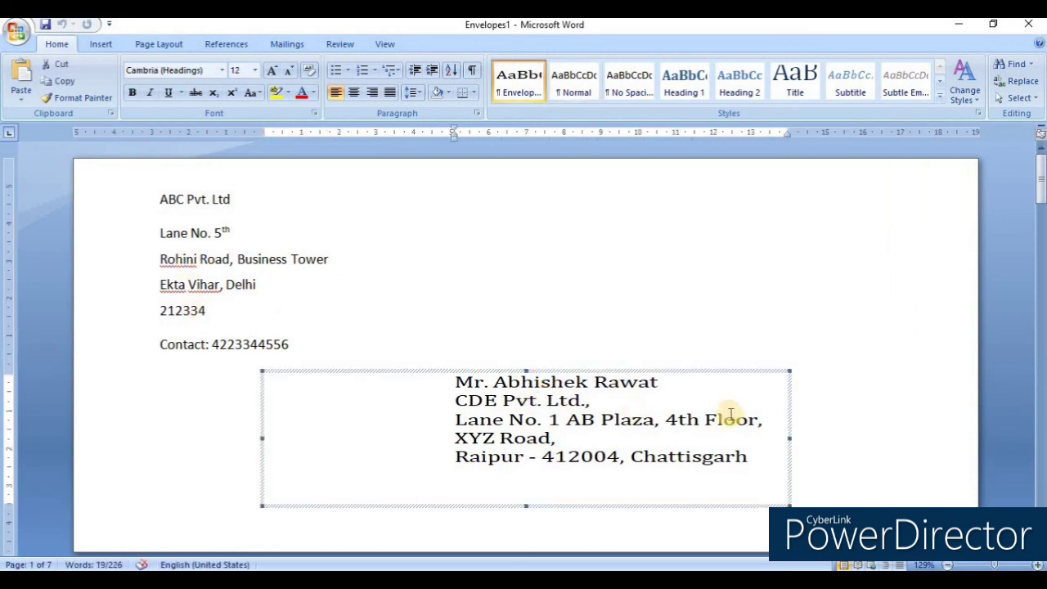